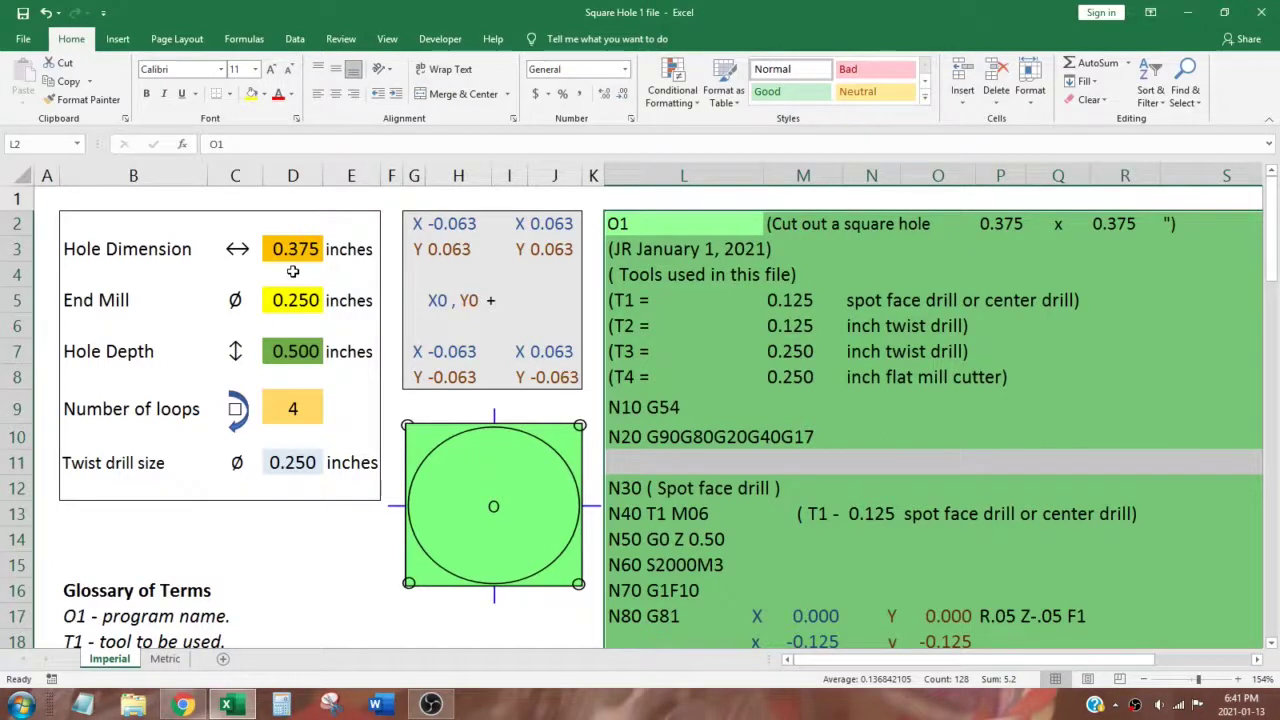
Set the hole dimension to 0.5 inches in the Imperial sheet.
click(300, 252)
double_click(300, 250)
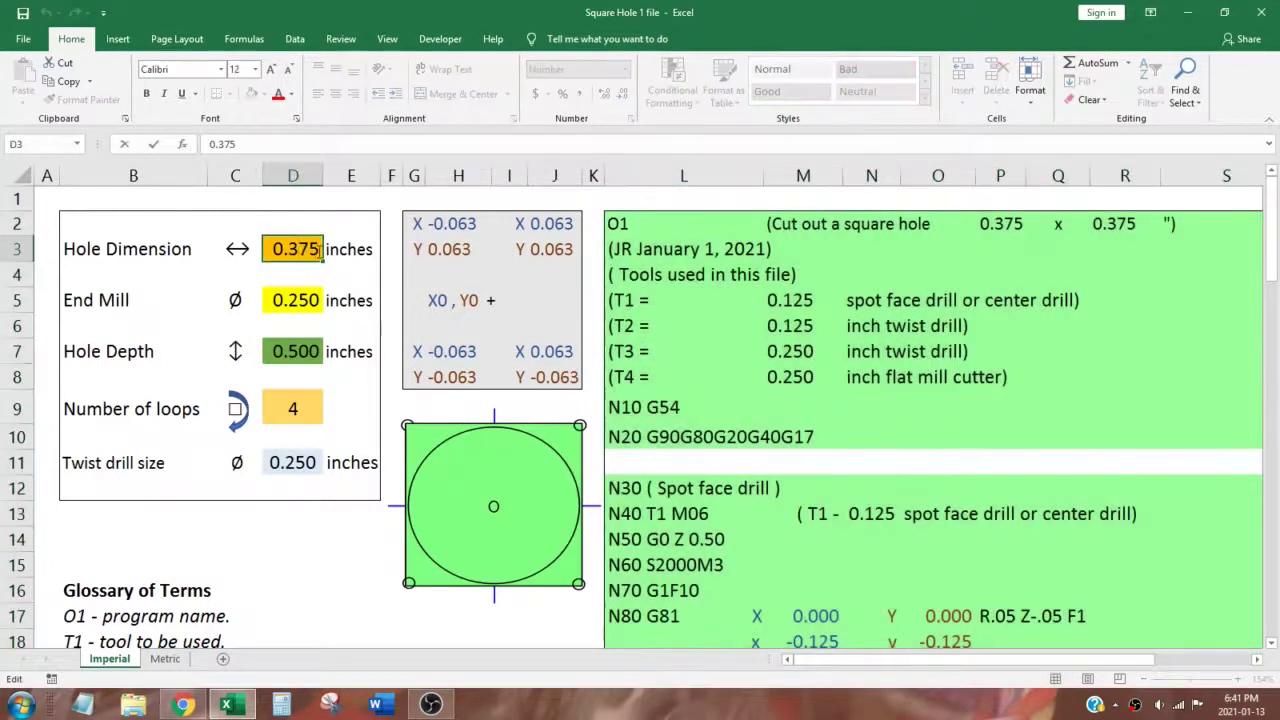
key(BackSpace)
key(BackSpace)
key(BackSpace)
key(BackSpace)
key(BackSpace)
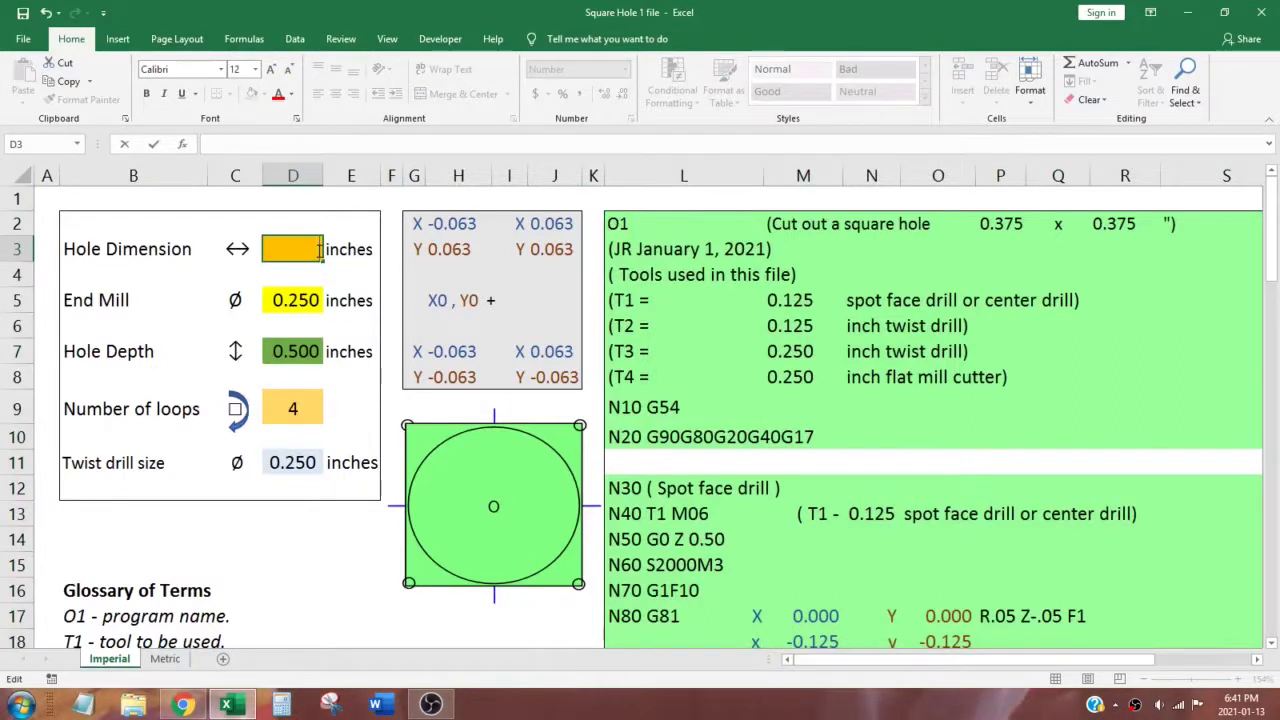
text(.5)
key(Return)
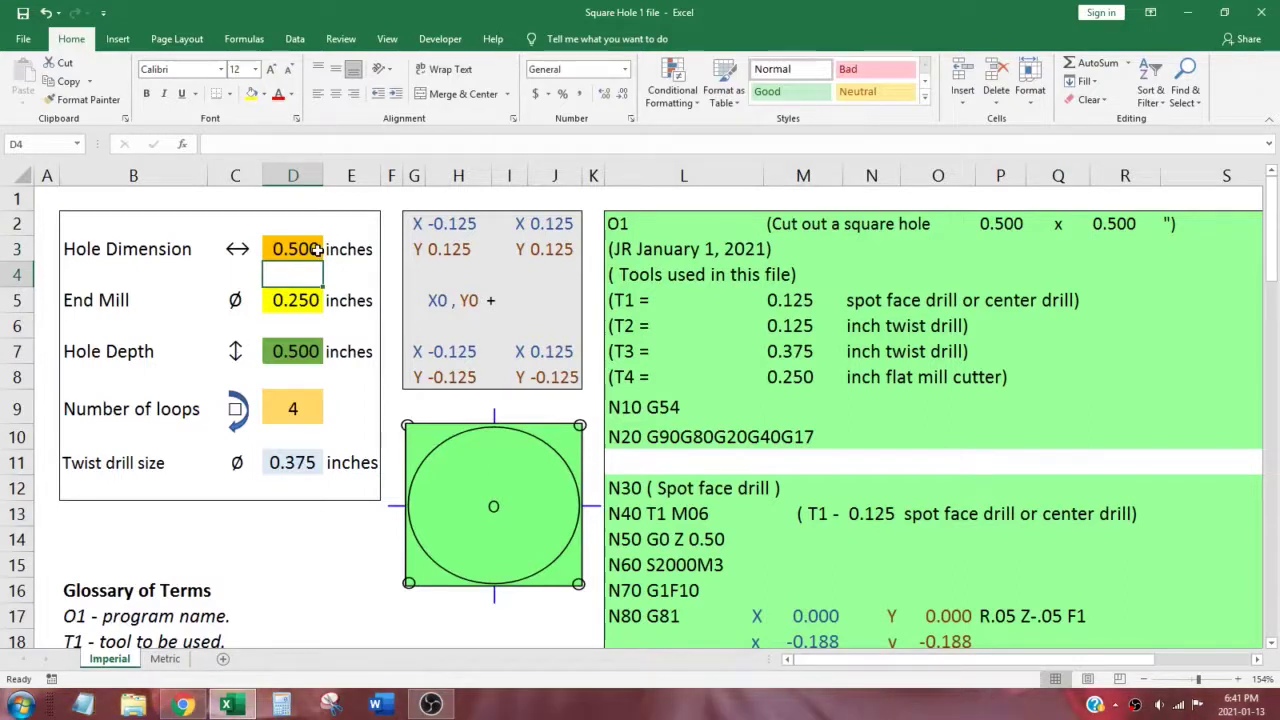
Set the number of loops for the square hole to 8.
click(298, 323)
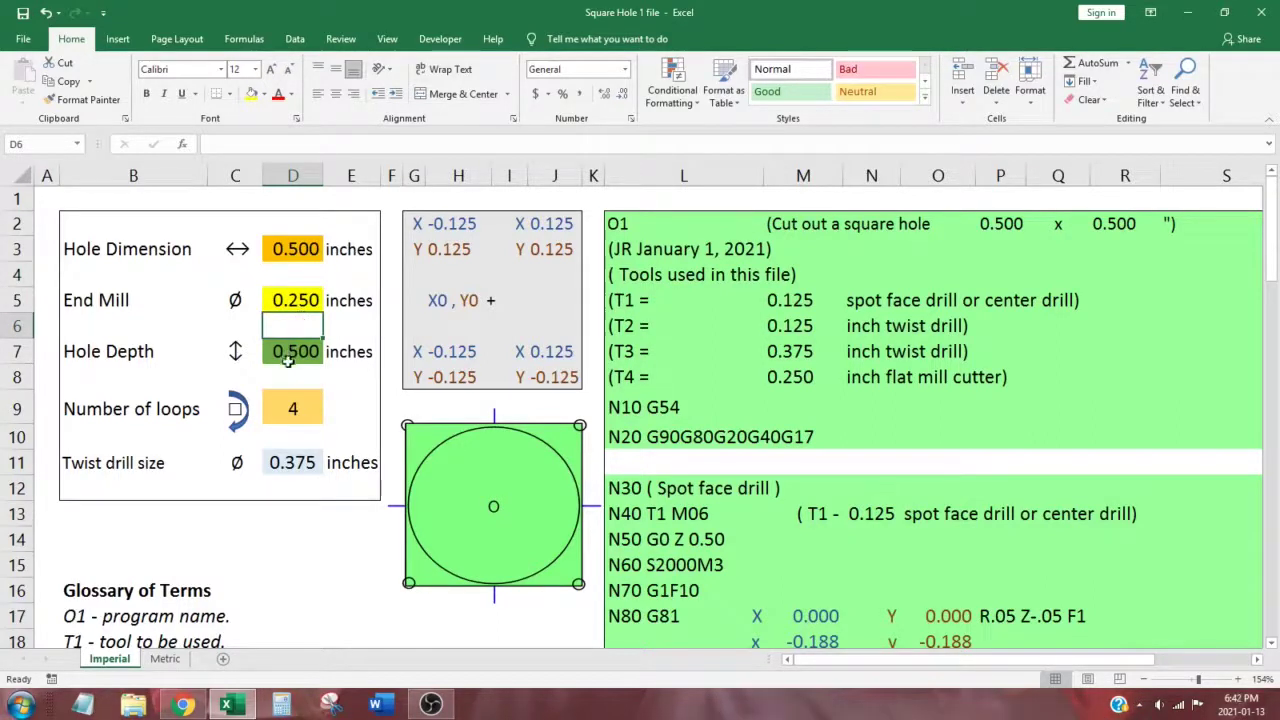
click(291, 370)
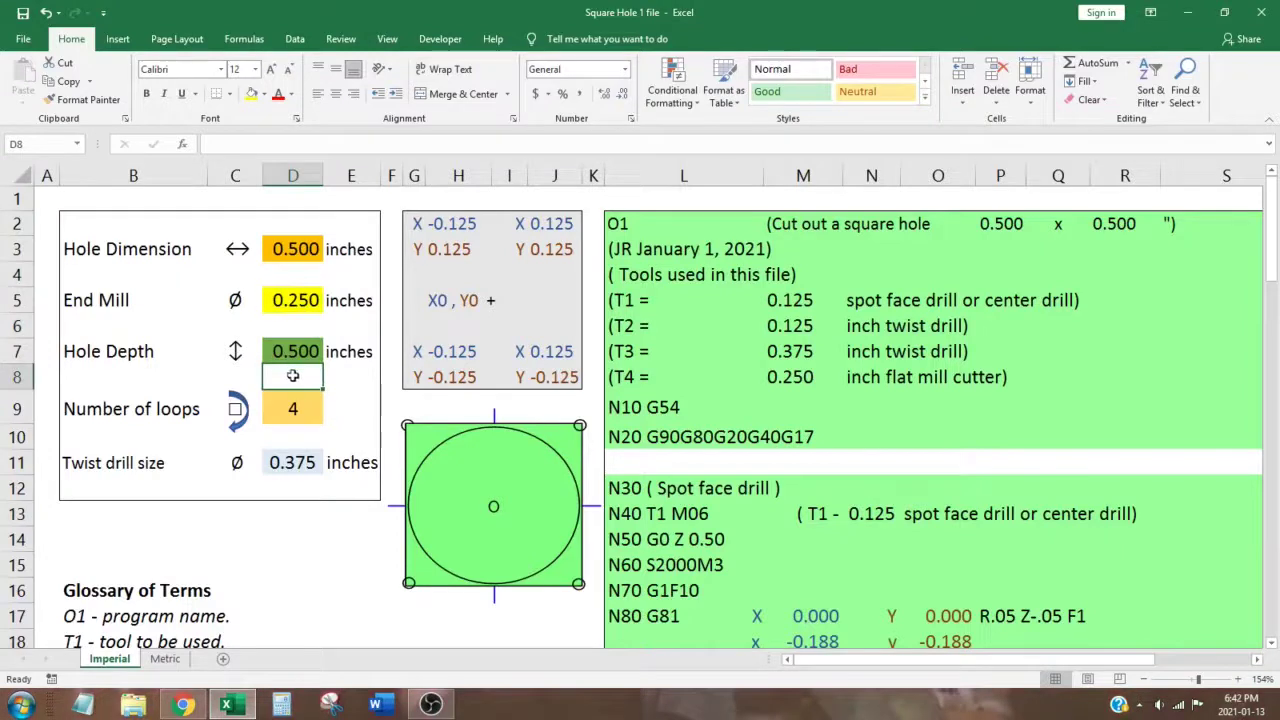
click(285, 433)
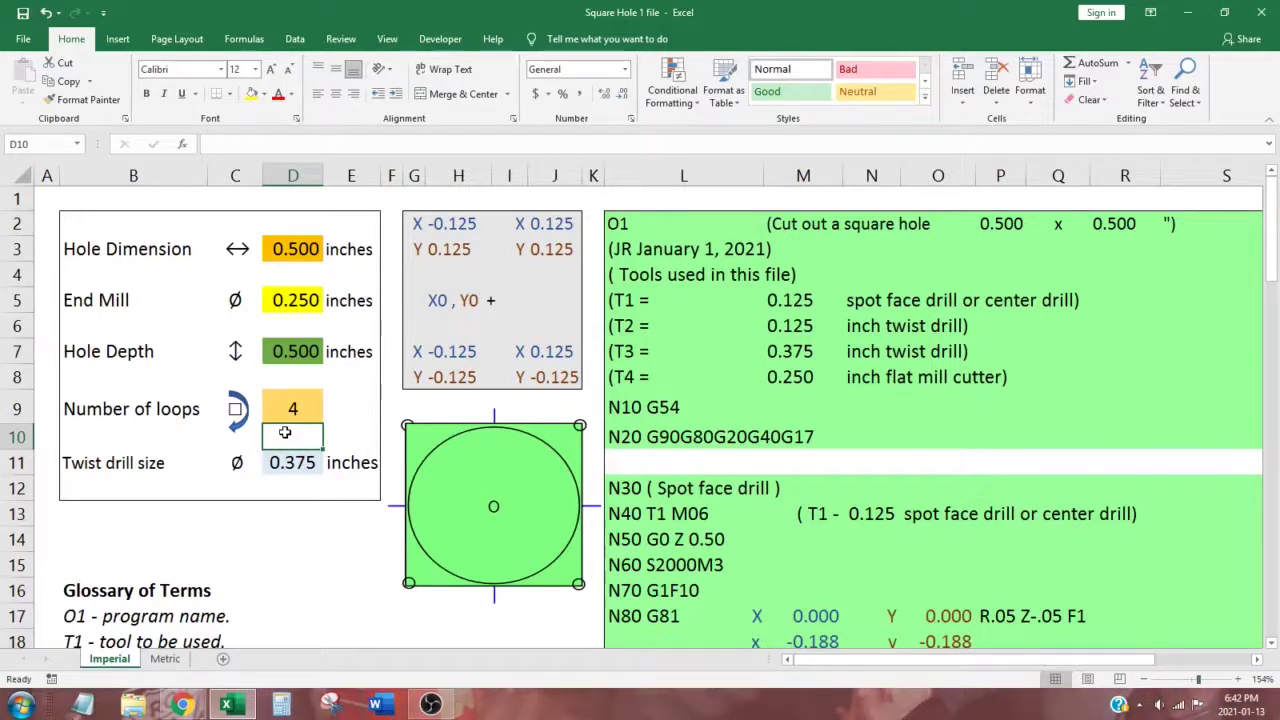
double_click(293, 408)
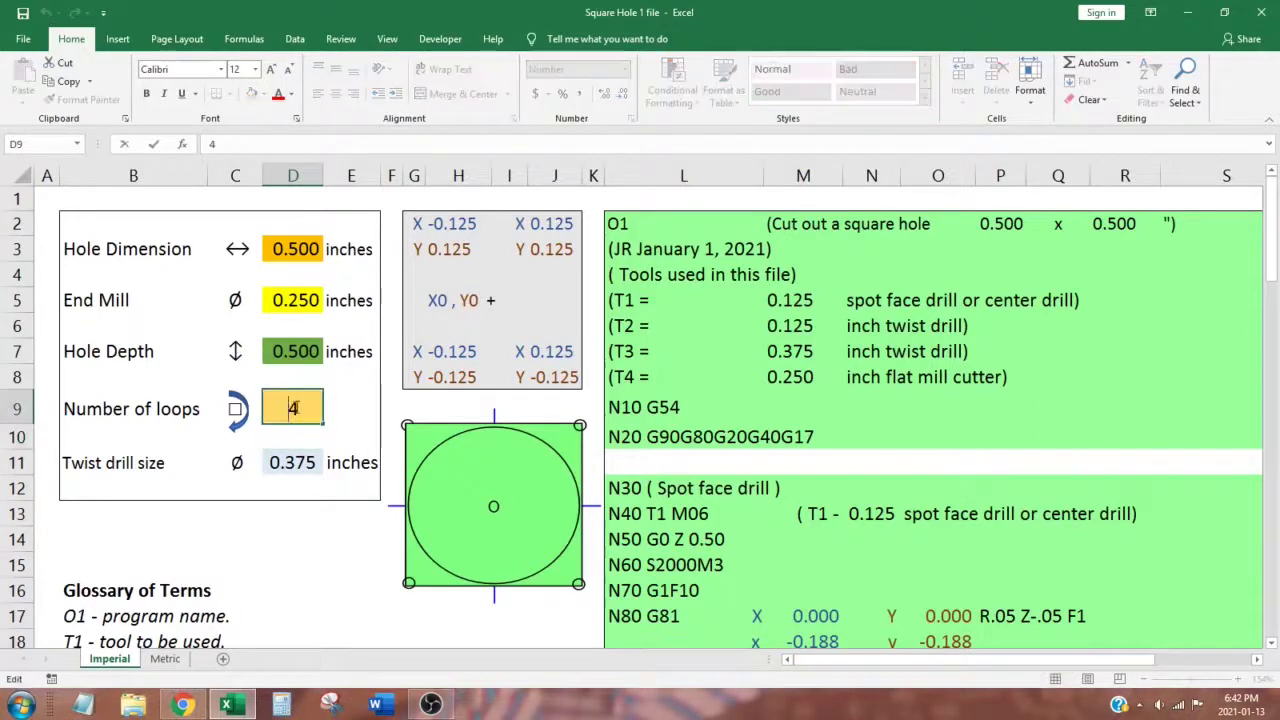
key(BackSpace)
text(8)
key(Return)
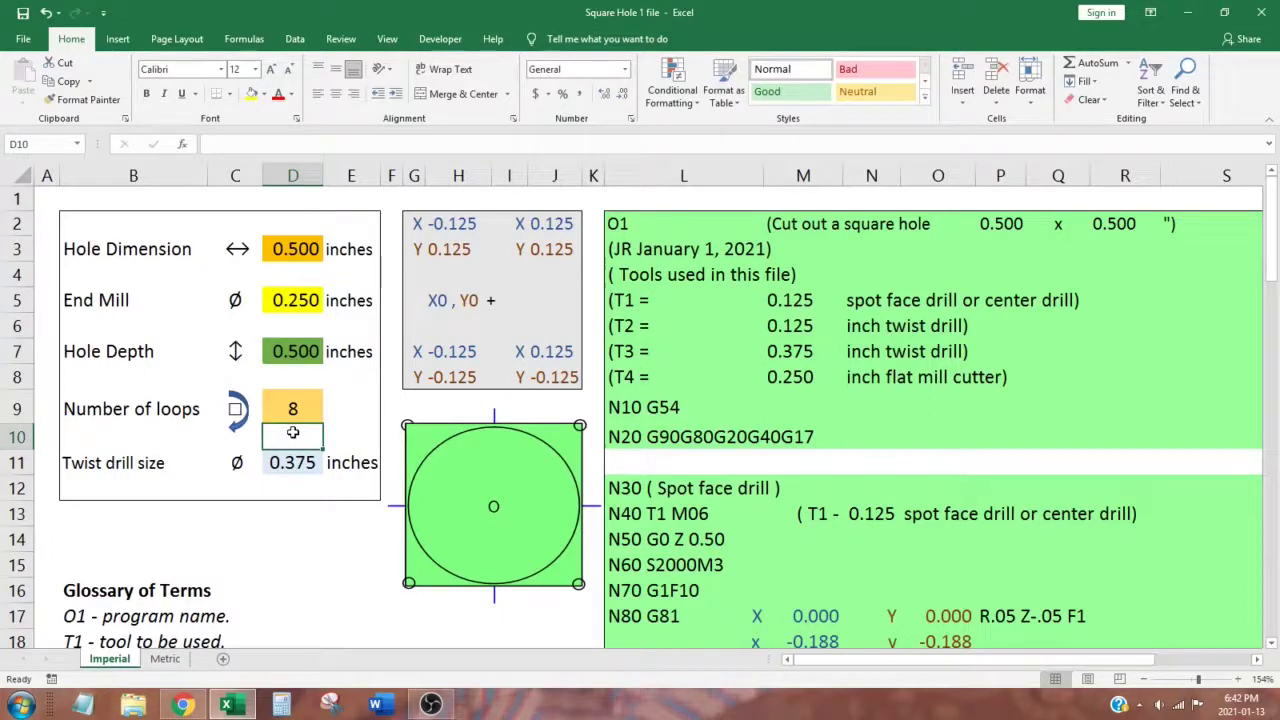
Examine the decimal, fraction and mm drill size table, the glossary of terms and the start of the G-code program.
click(294, 484)
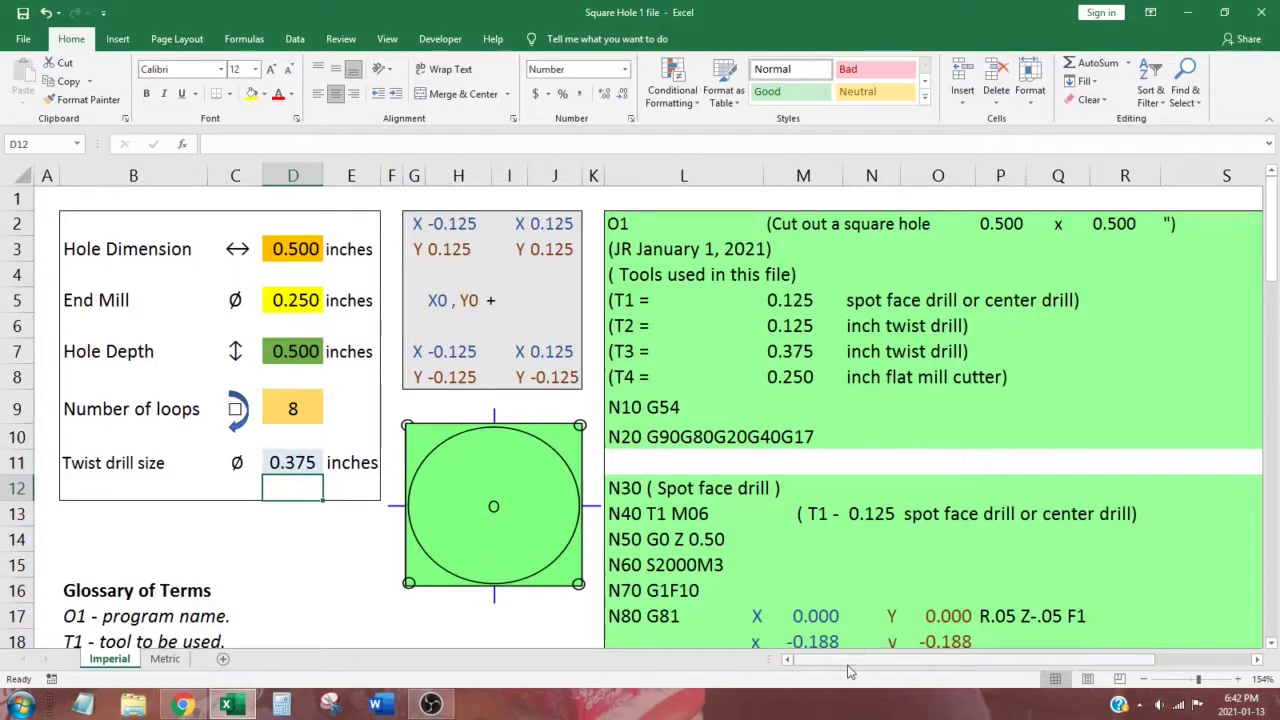
drag(845, 665, 945, 660)
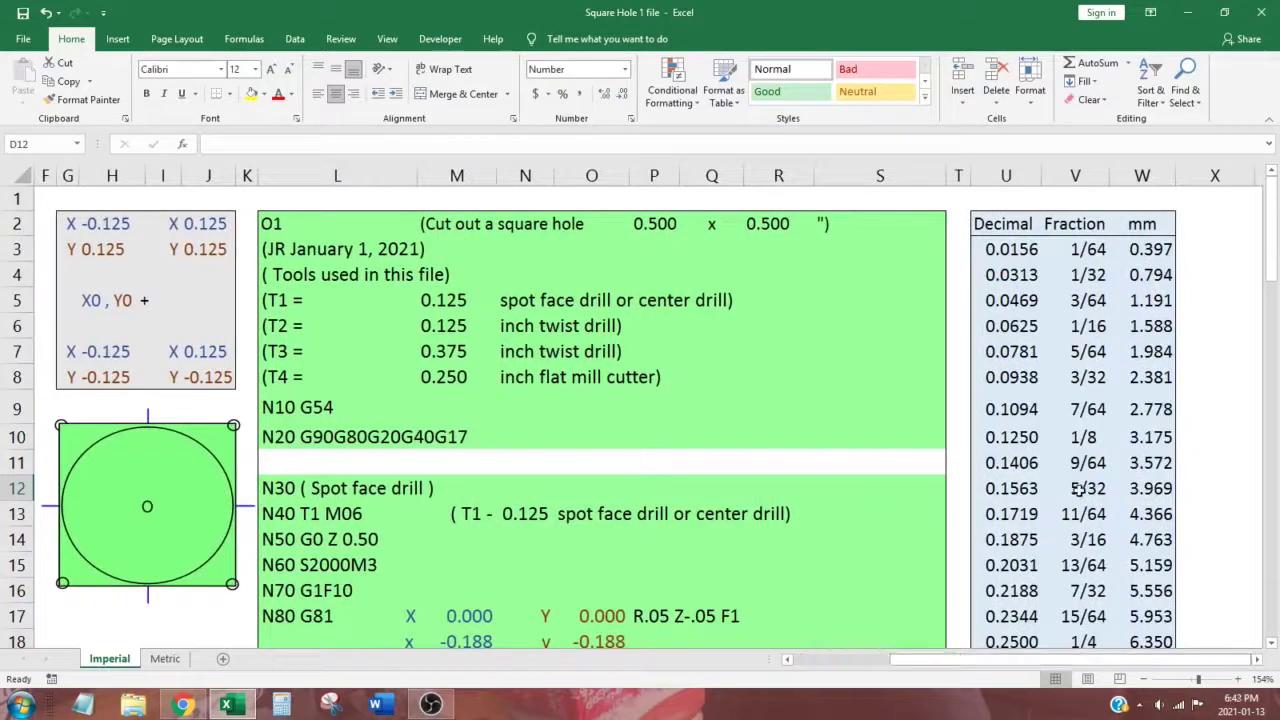
scroll(1087, 488, down, 7)
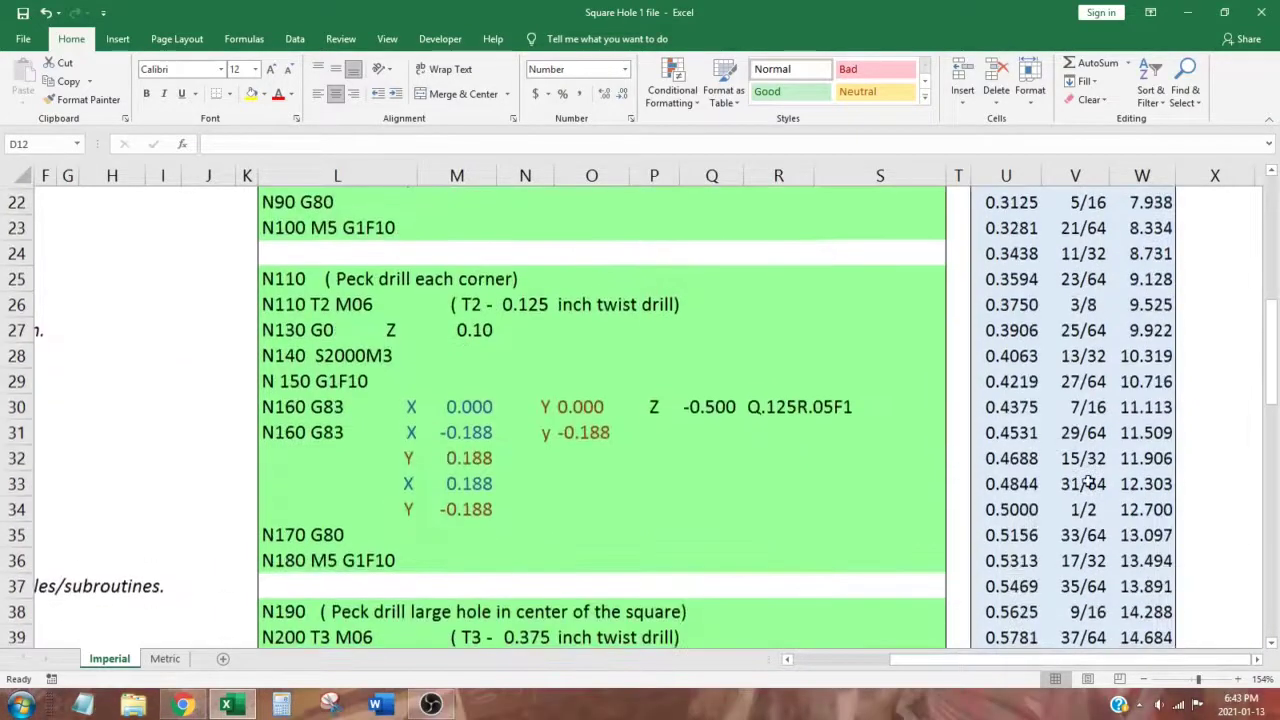
scroll(1087, 483, down, 5)
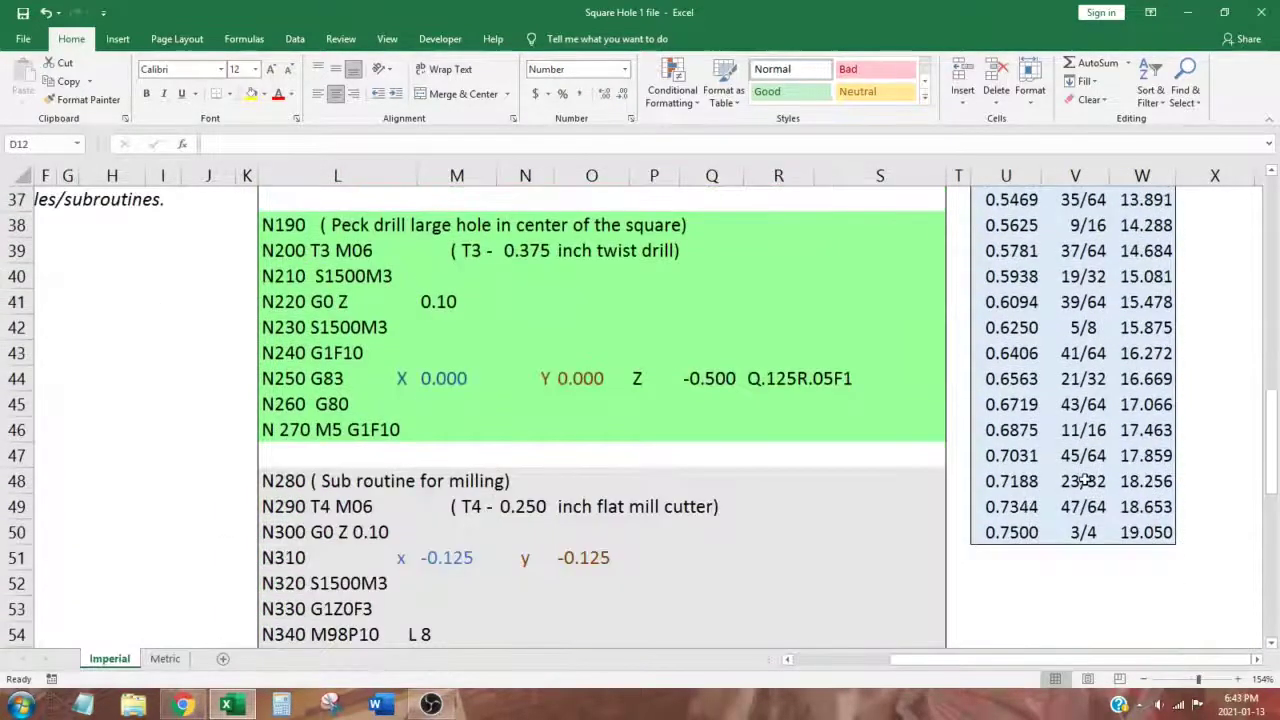
scroll(1085, 481, up, 8)
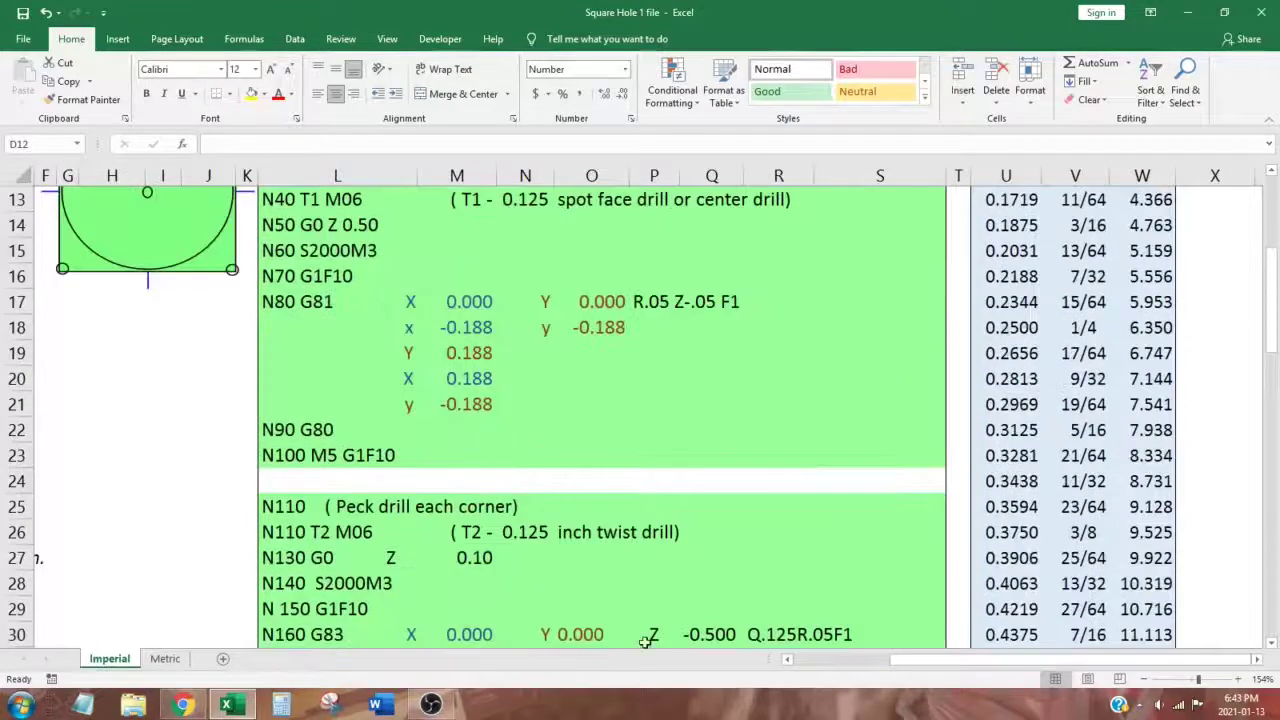
drag(919, 660, 762, 644)
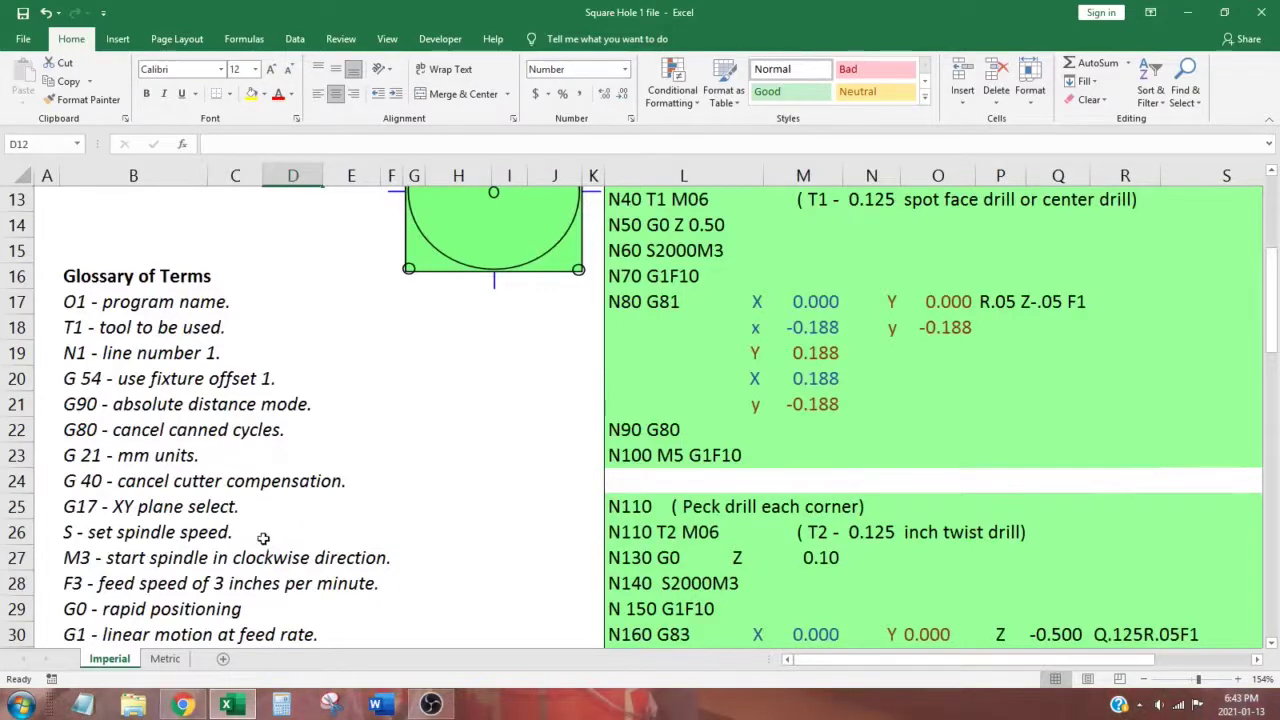
scroll(263, 538, down, 4)
scroll(260, 527, up, 8)
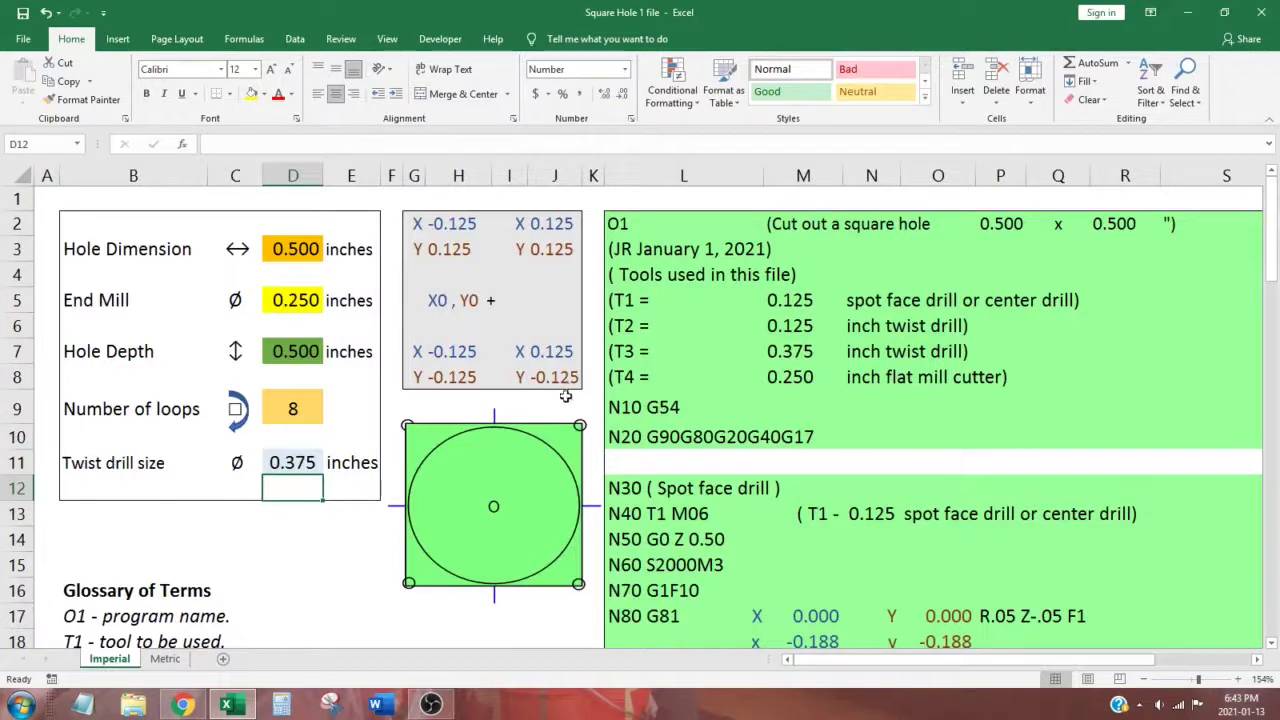
click(620, 226)
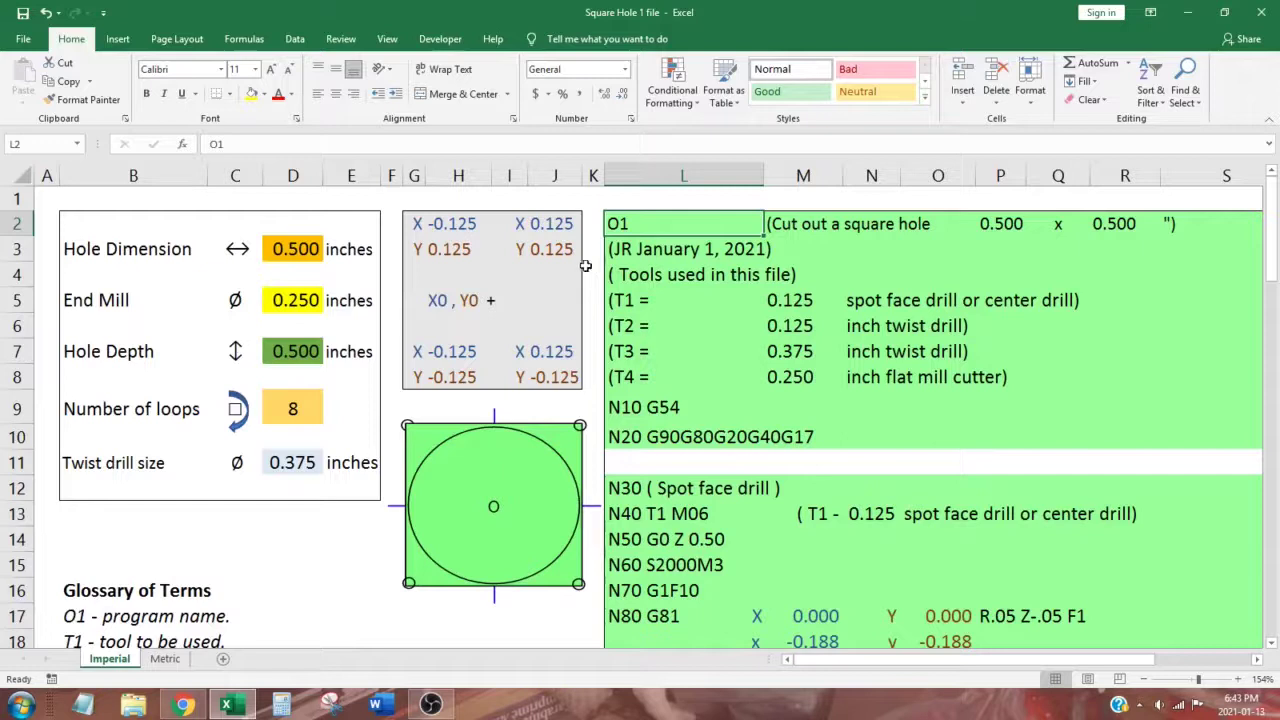
Set the hole dimension to 0.375 inches and review the recalculated spot face drill code.
click(293, 252)
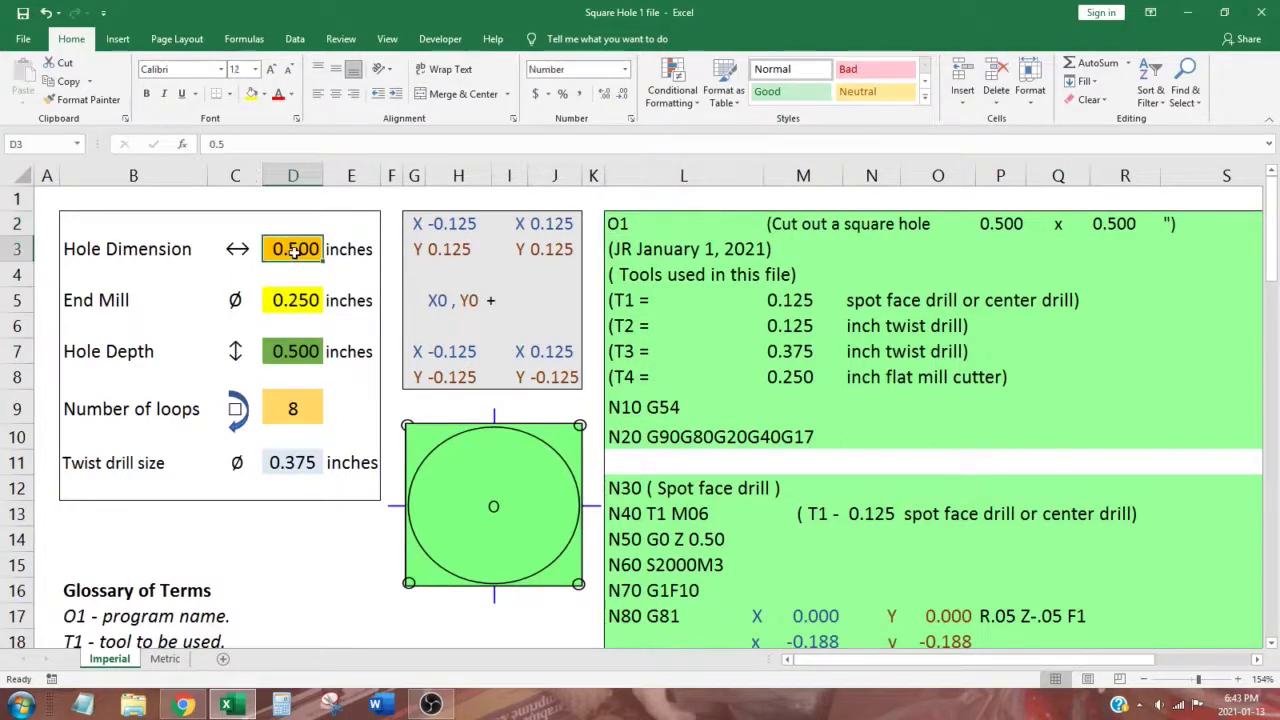
text(.375)
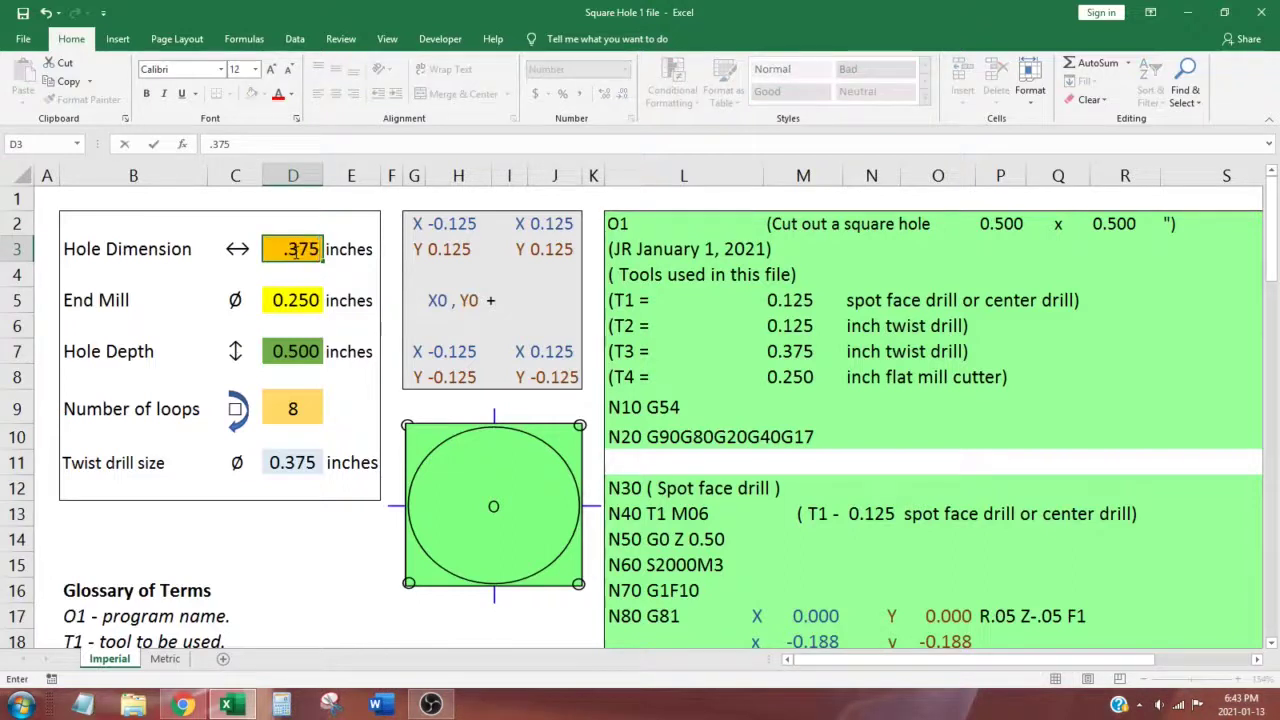
key(Return)
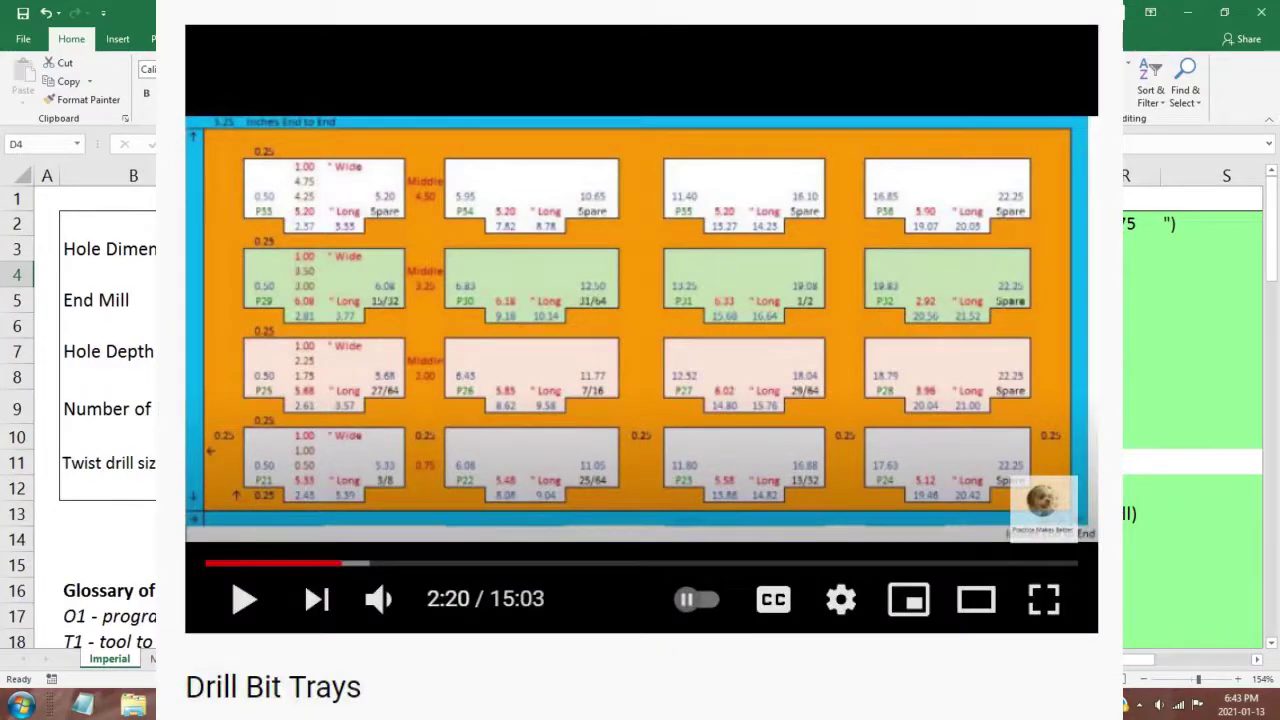
scroll(633, 448, down, 3)
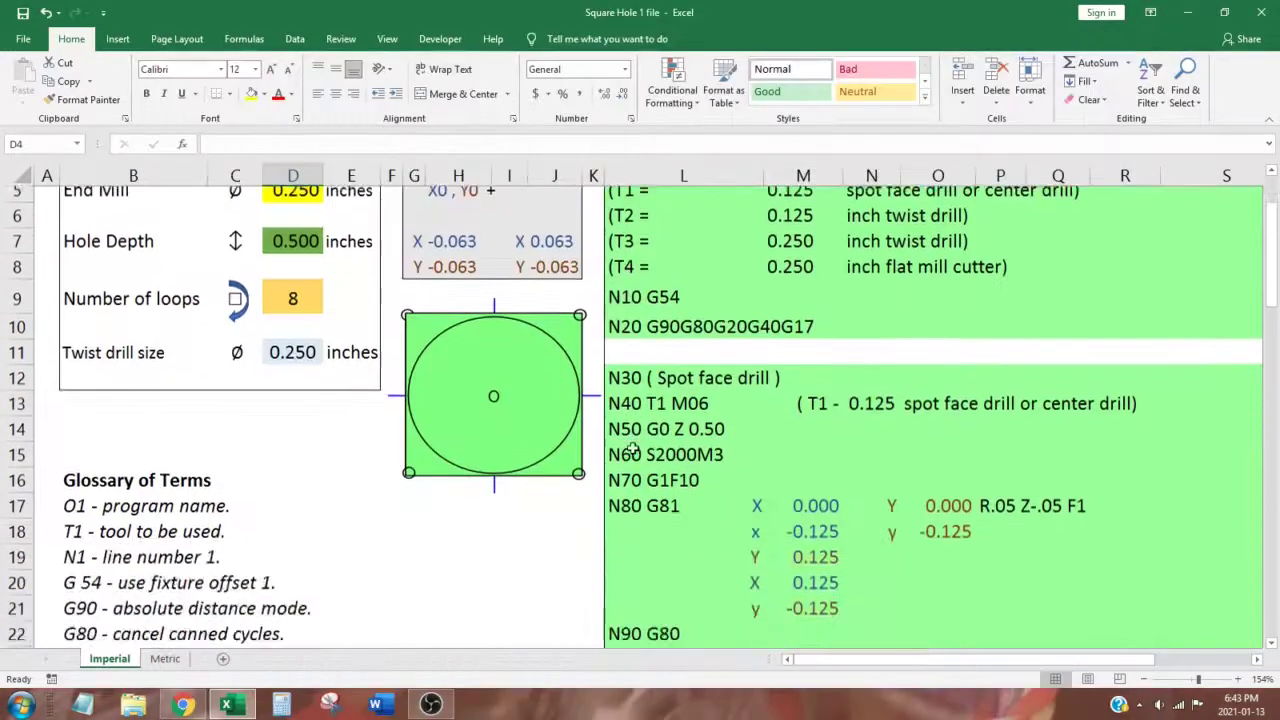
scroll(633, 447, down, 1)
scroll(633, 446, up, 1)
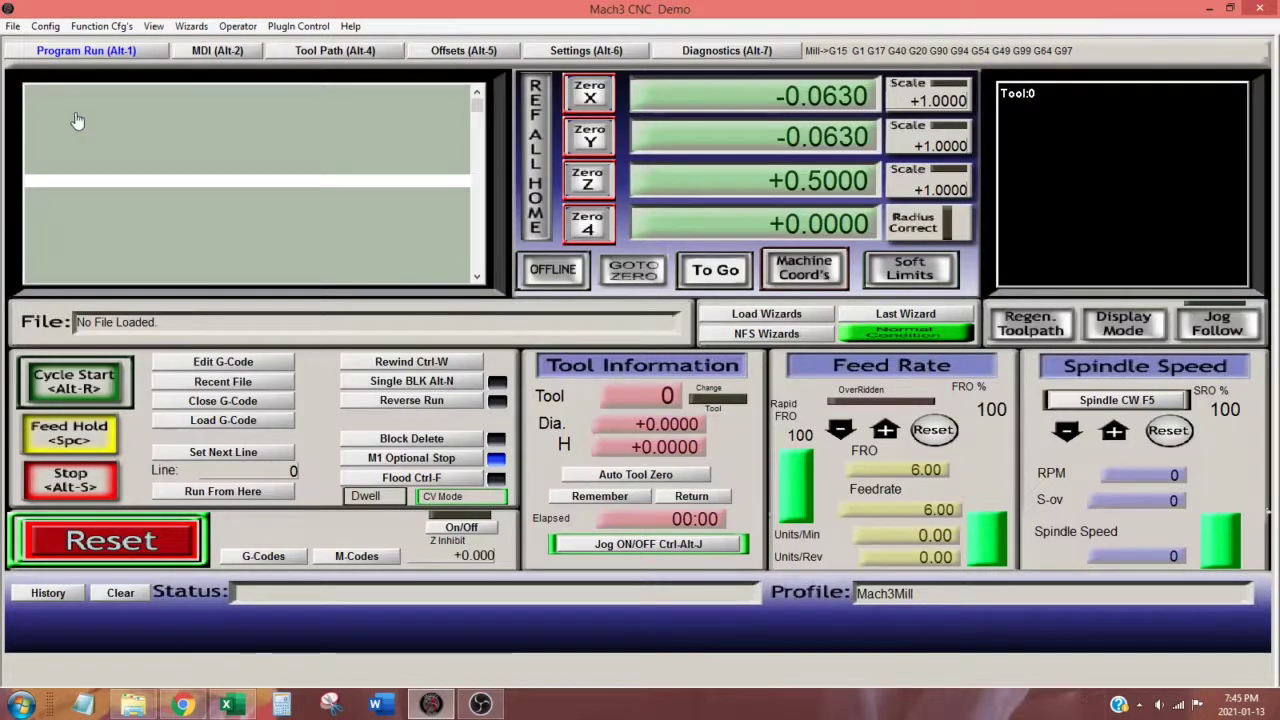
Switch to Mach3 and configure its tool change behaviour to stop the spindle and wait for cycle start.
click(47, 27)
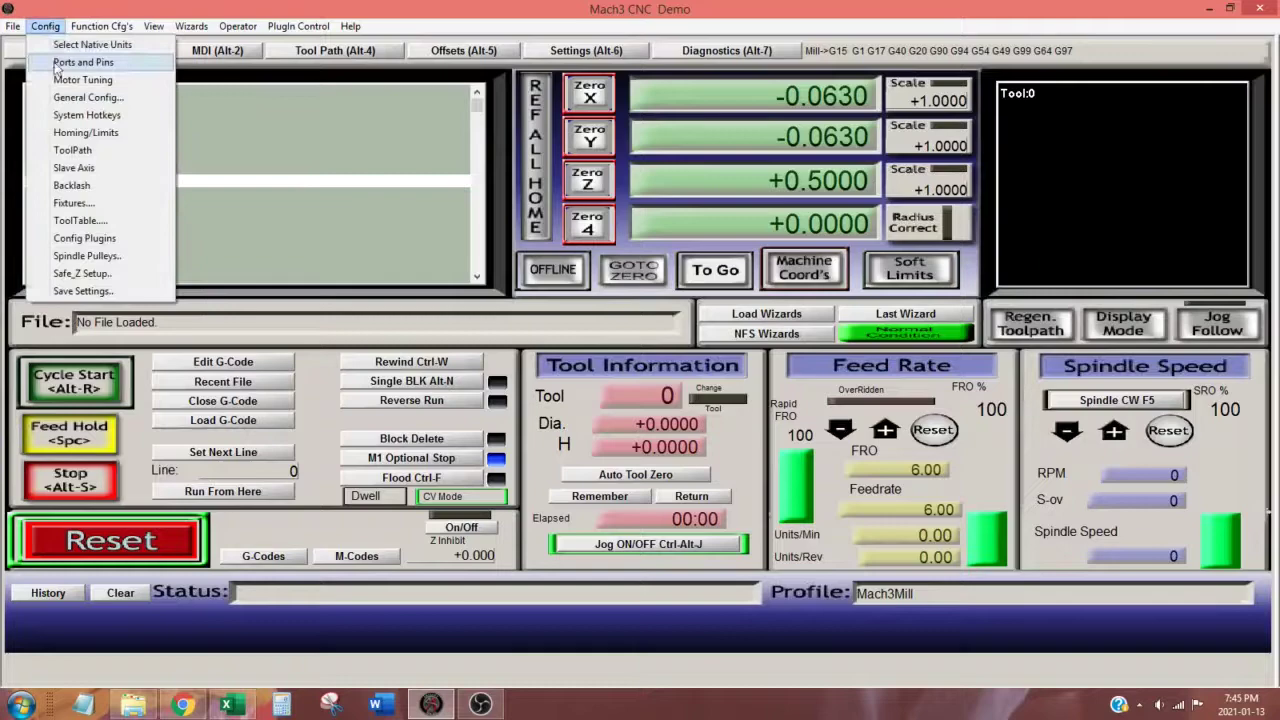
click(63, 100)
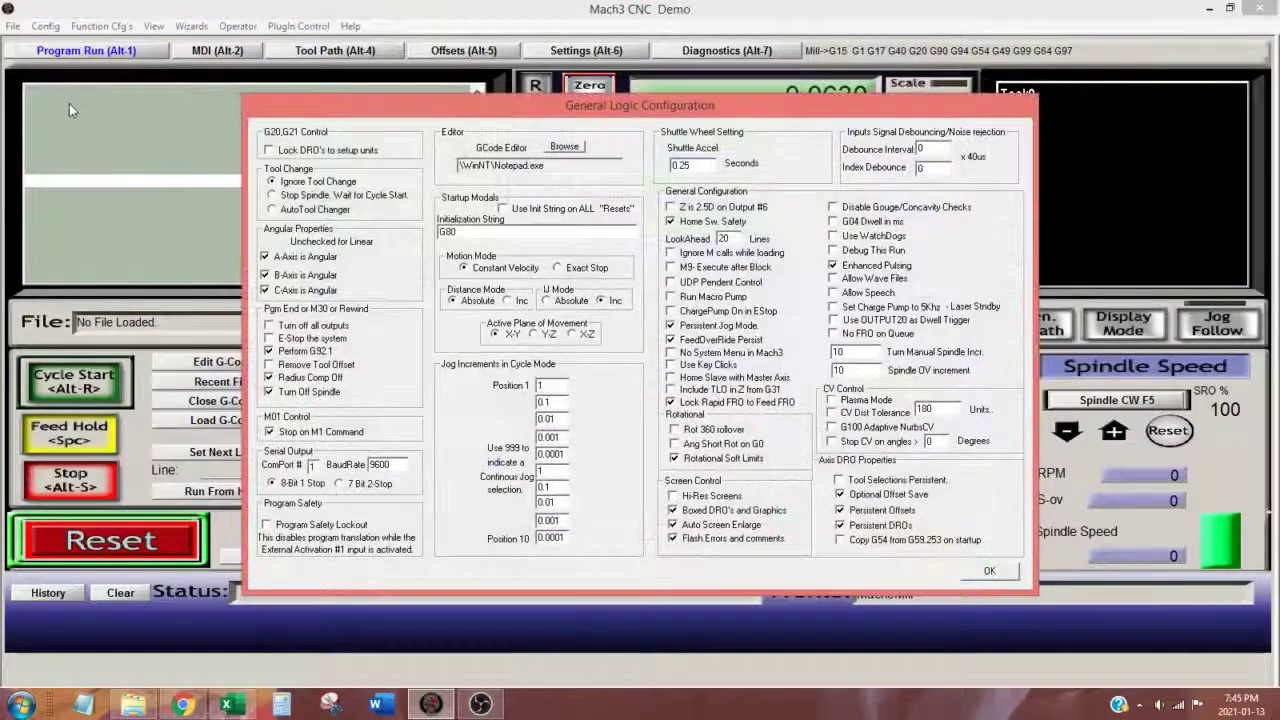
click(272, 197)
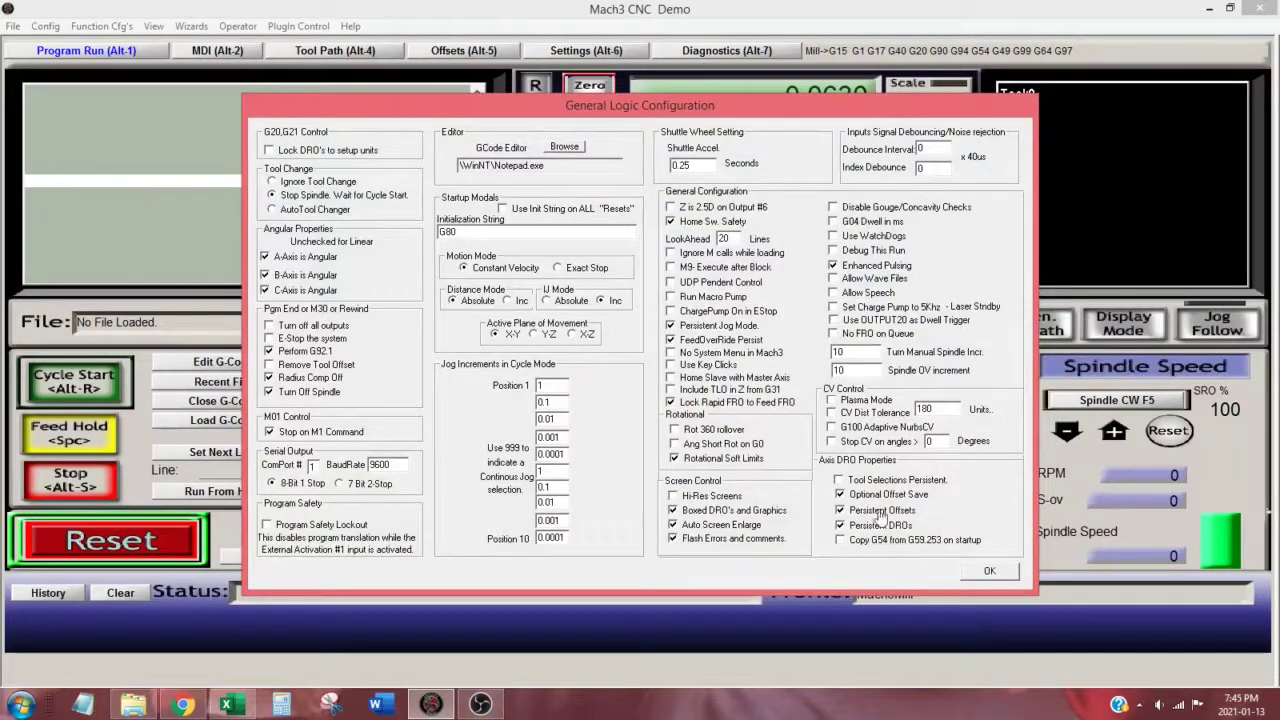
click(972, 574)
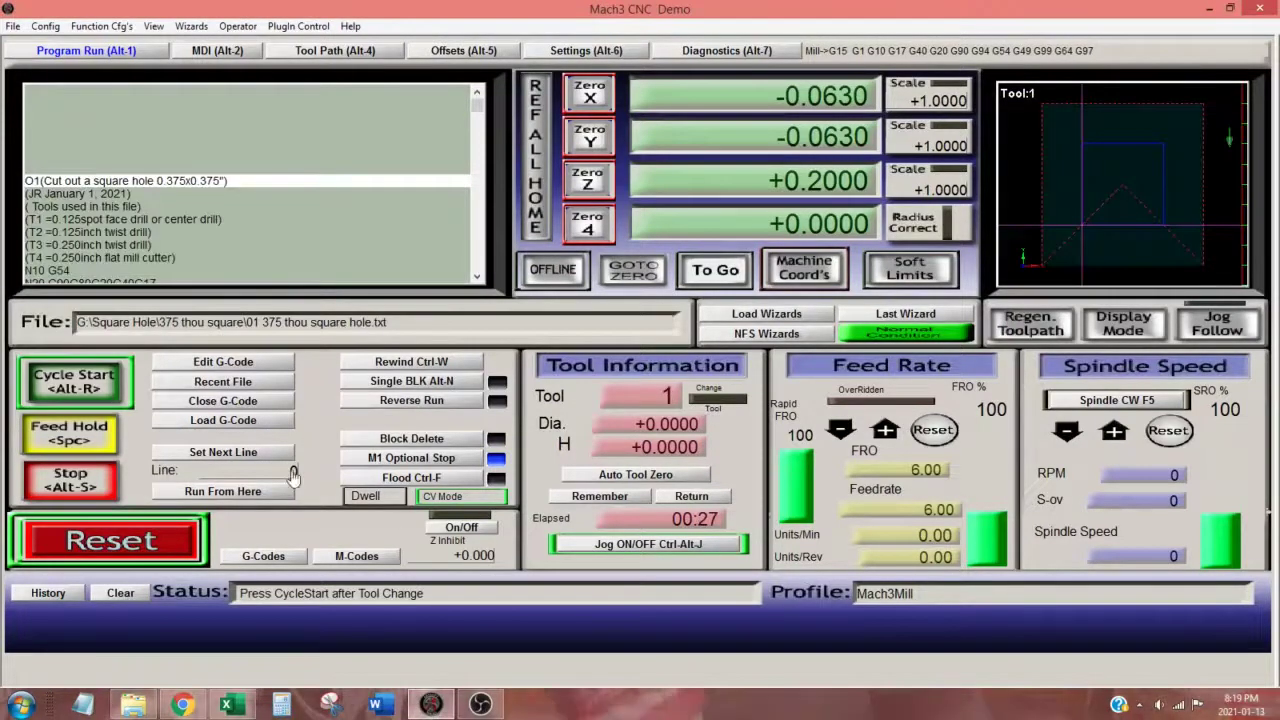
Run the loaded square hole program past the T1 spot drill tool change, setting the Z position to 0.004 there.
click(88, 383)
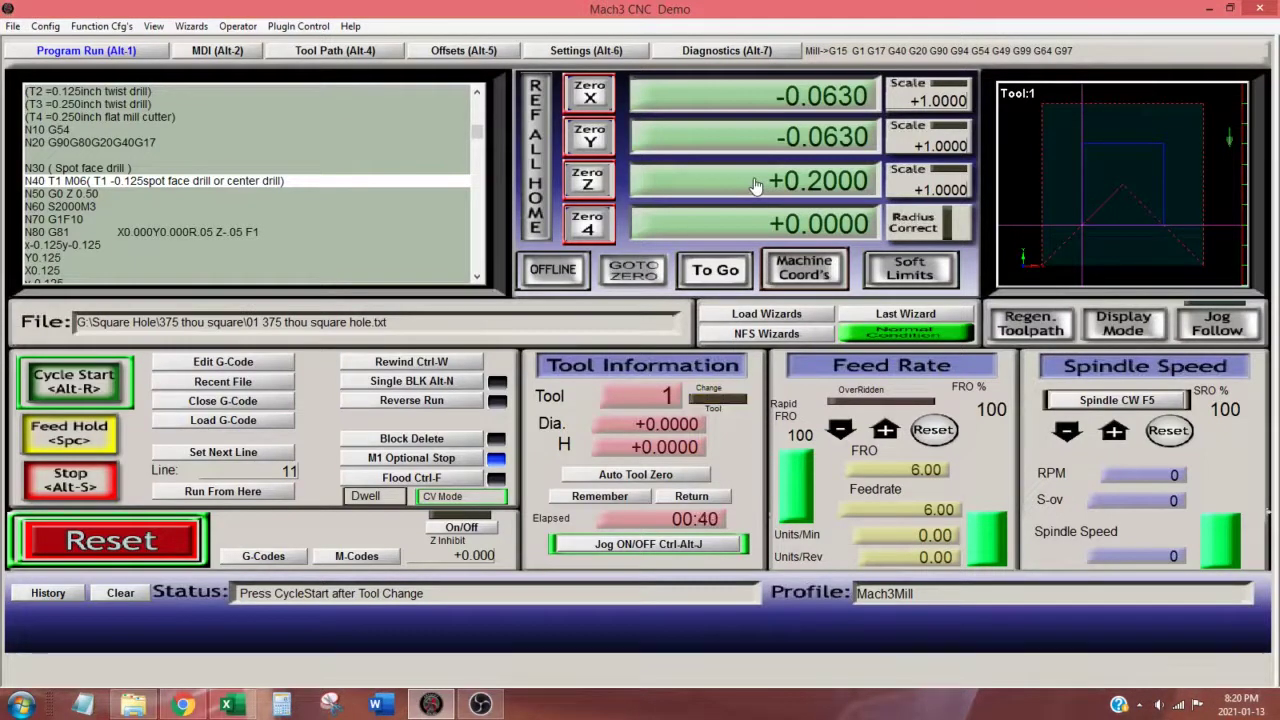
text(0.004)
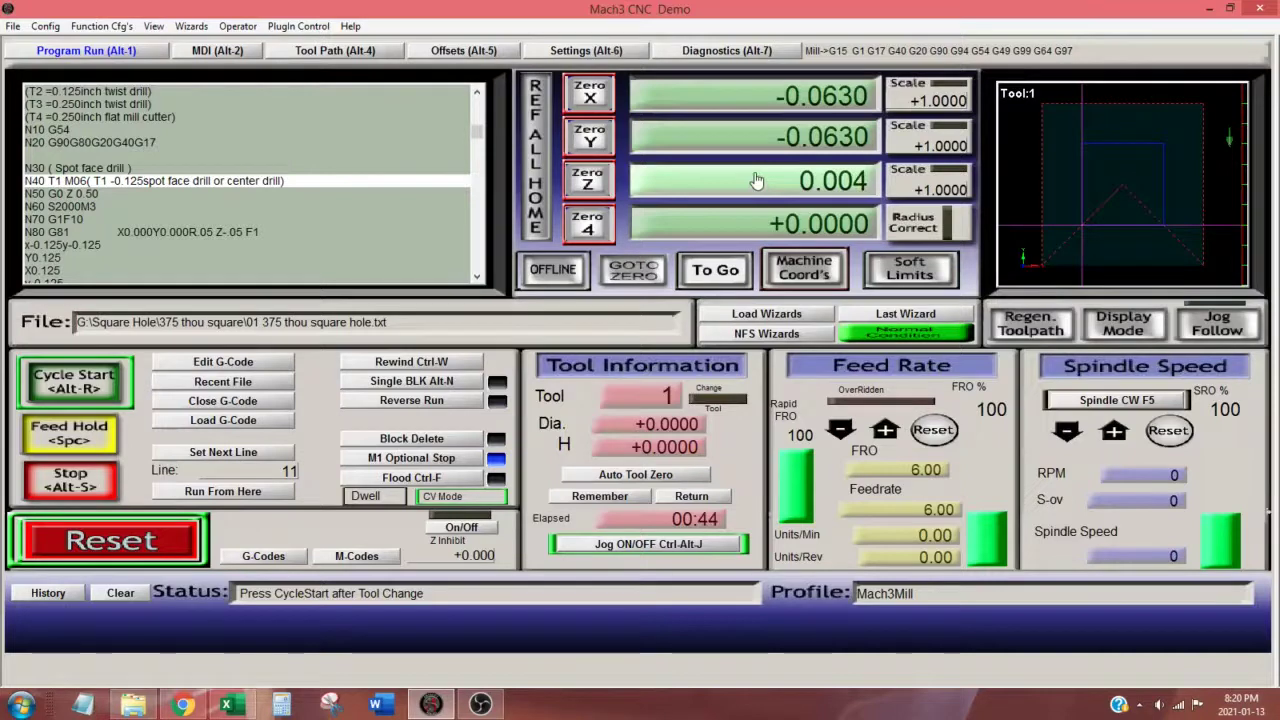
key(Return)
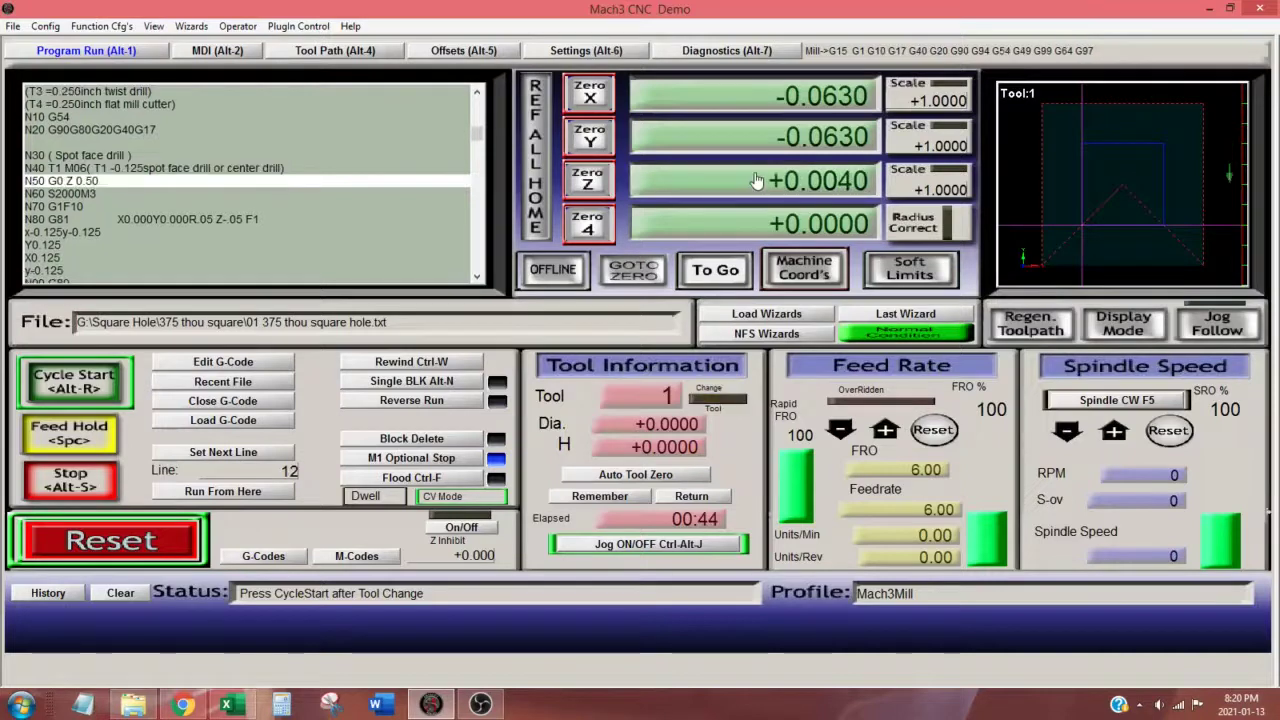
click(103, 387)
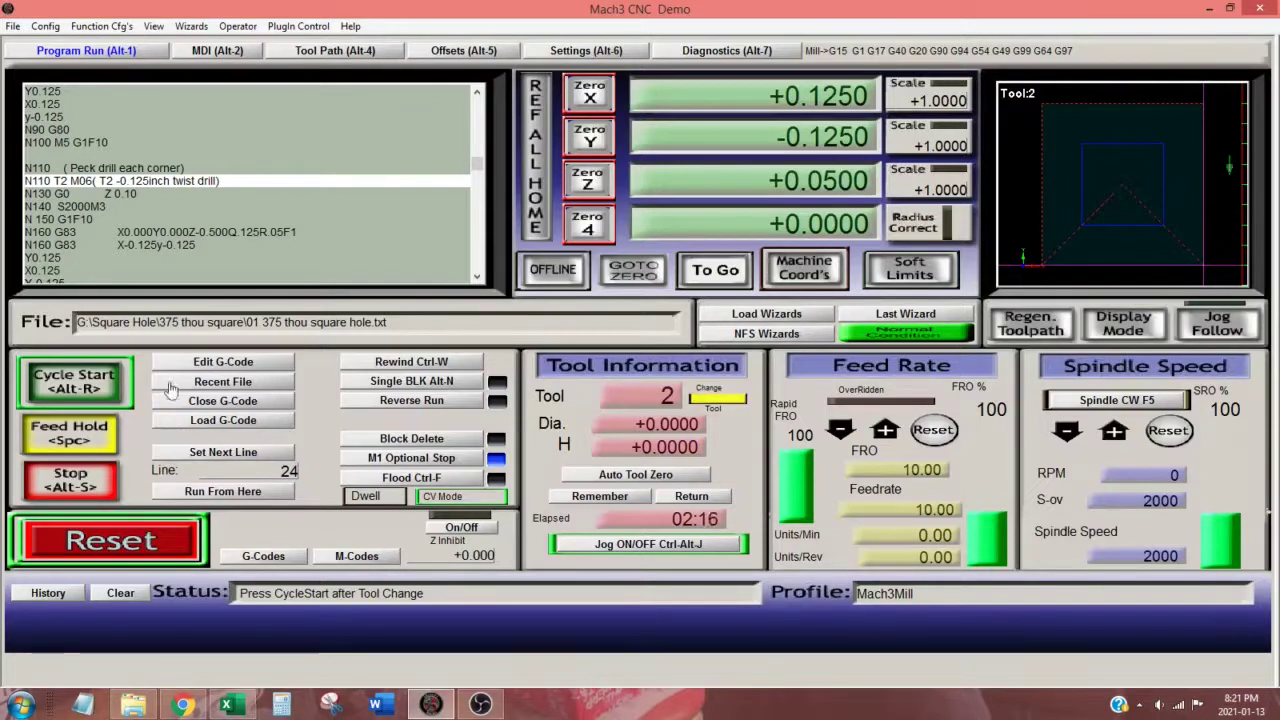
Set Z to 0.004 for the T2 twist drill and run the corner peck drilling with the feed override raised to 232%.
click(774, 182)
text(0.004)
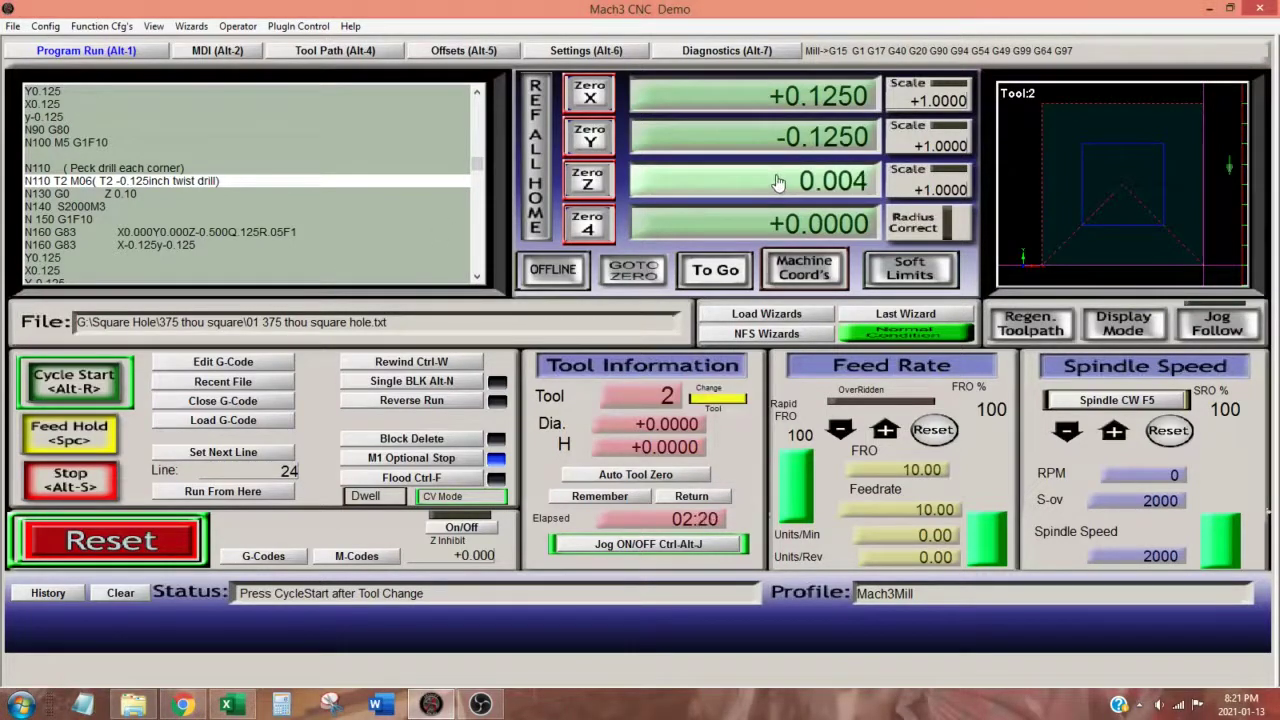
key(Return)
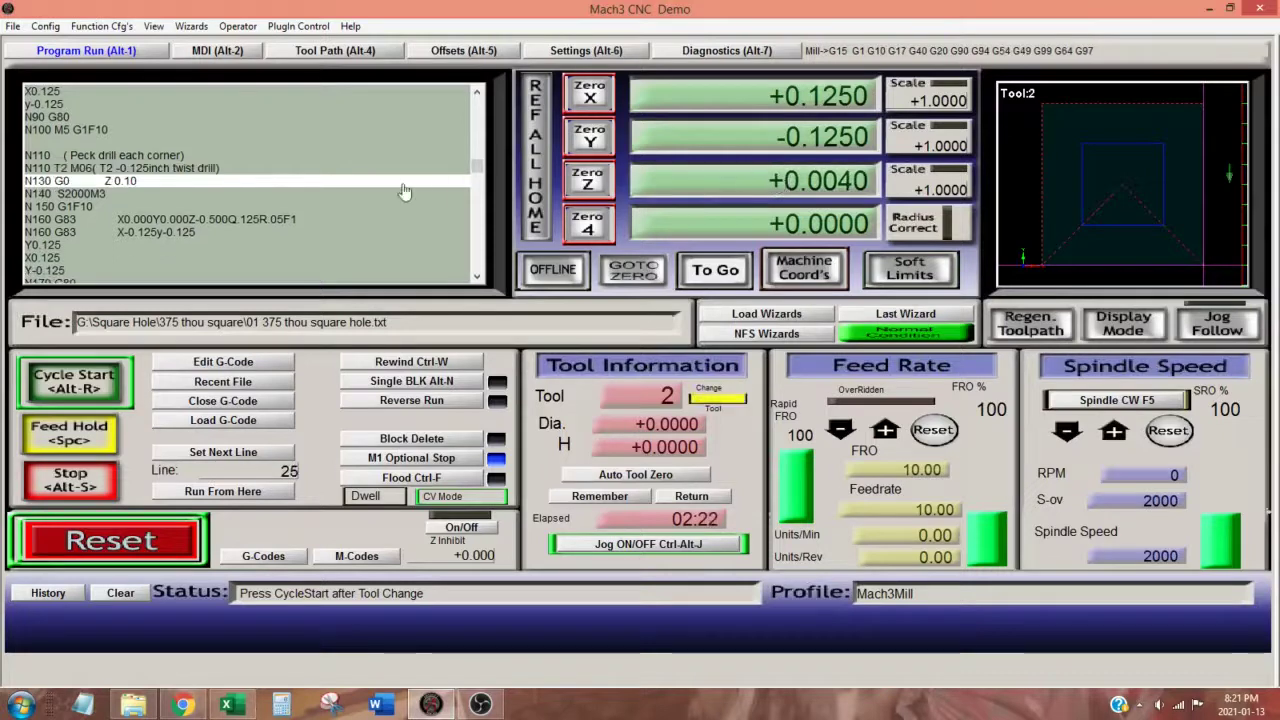
click(74, 389)
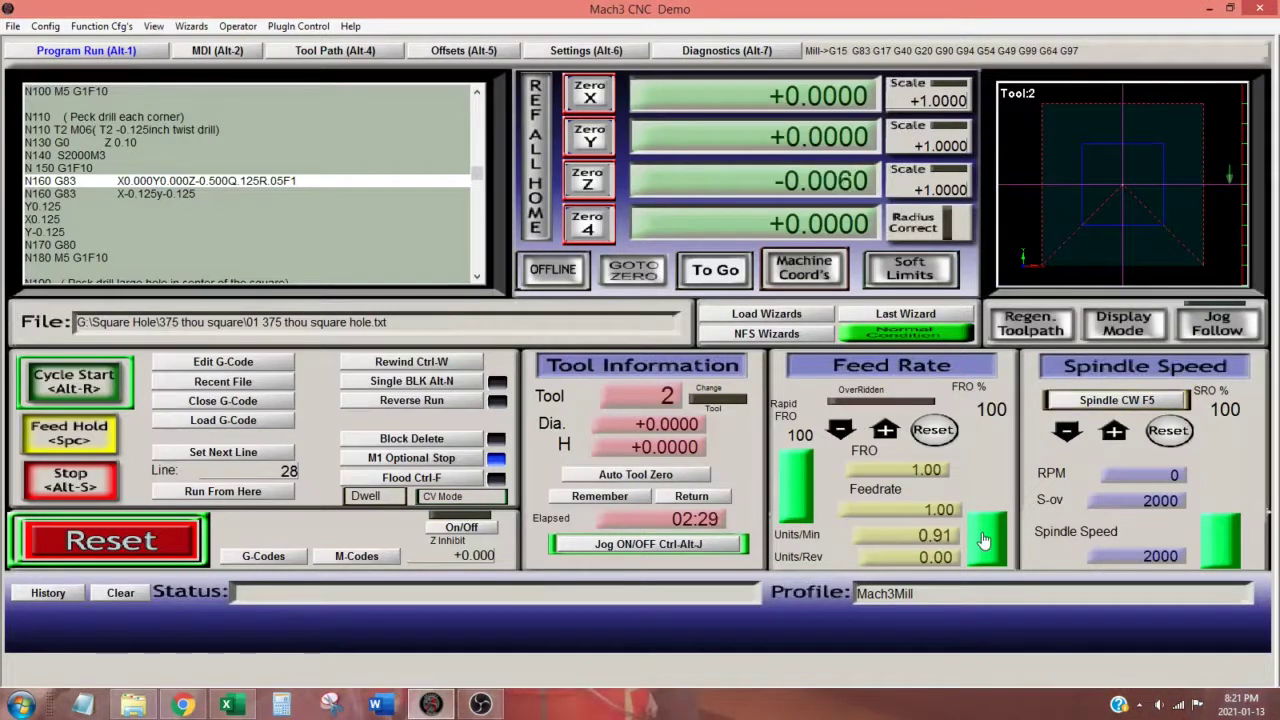
drag(985, 540, 995, 450)
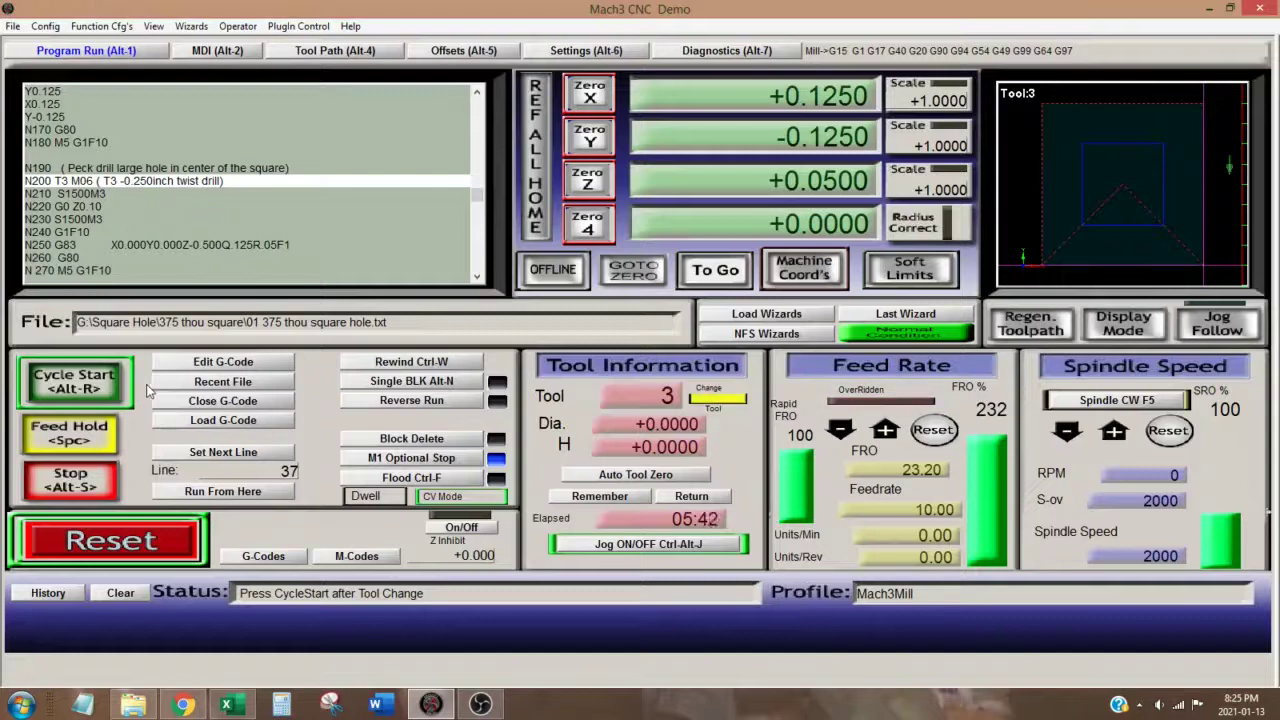
Set the Z position to 0.004 at the T3 0.250 inch twist drill tool change.
click(738, 178)
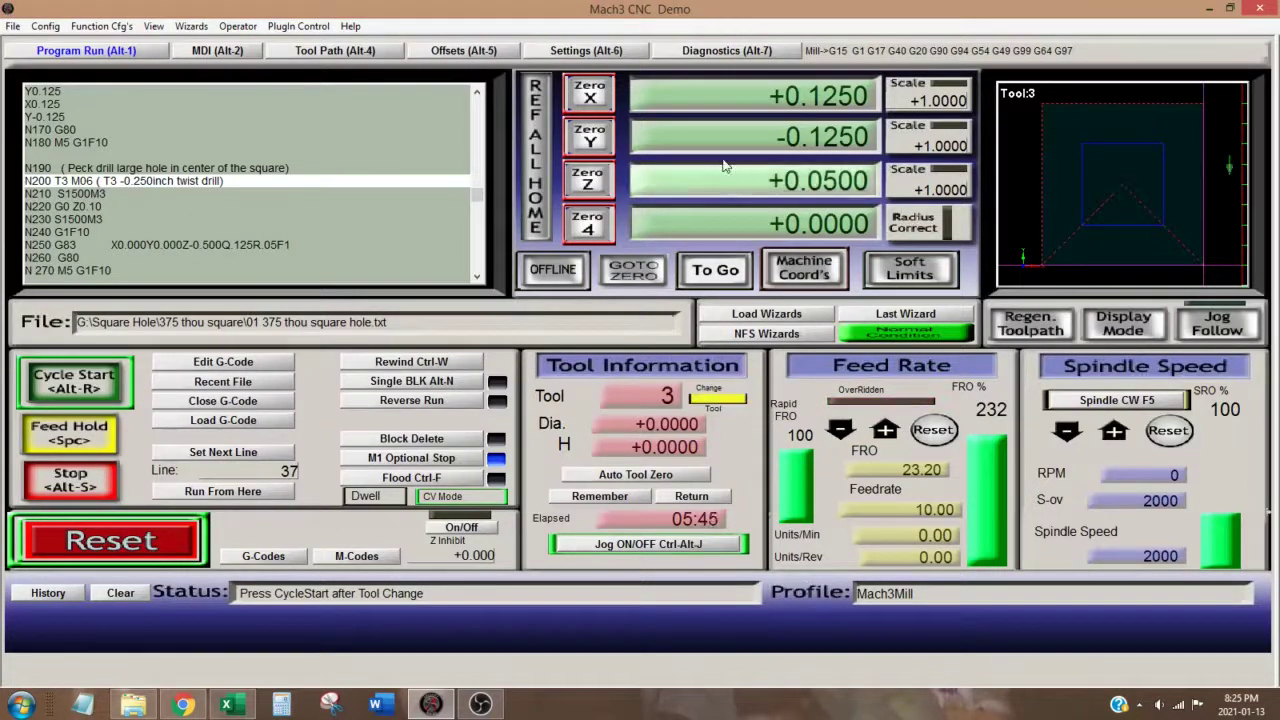
text(0.004)
key(Return)
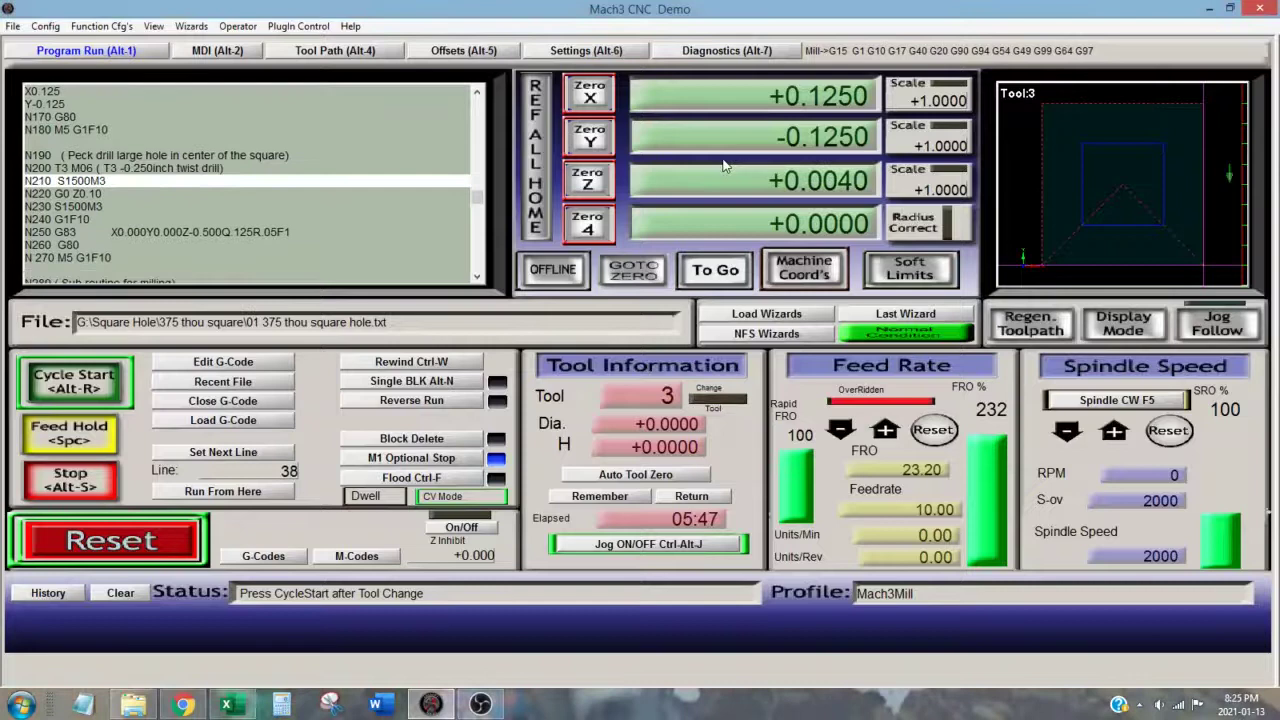
Continue the program from the T3 tool change and peck drill the 0.250 inch hole in the center of the square.
click(103, 385)
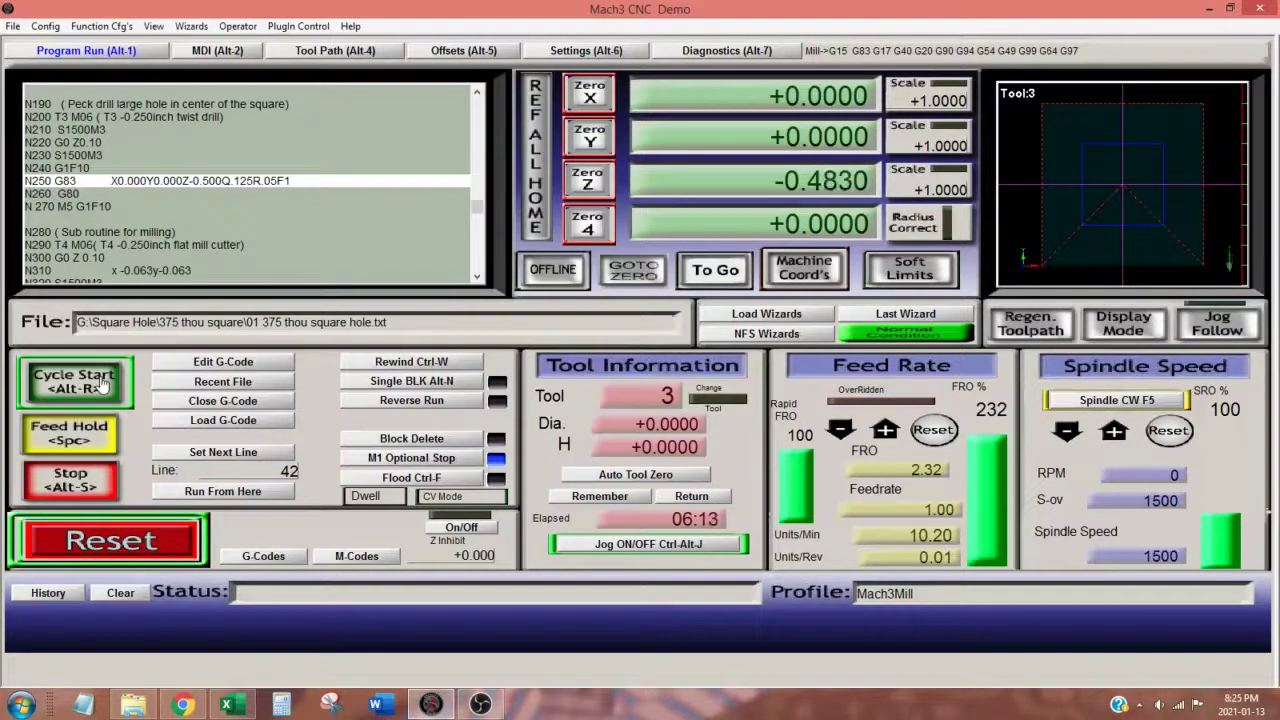
click(103, 385)
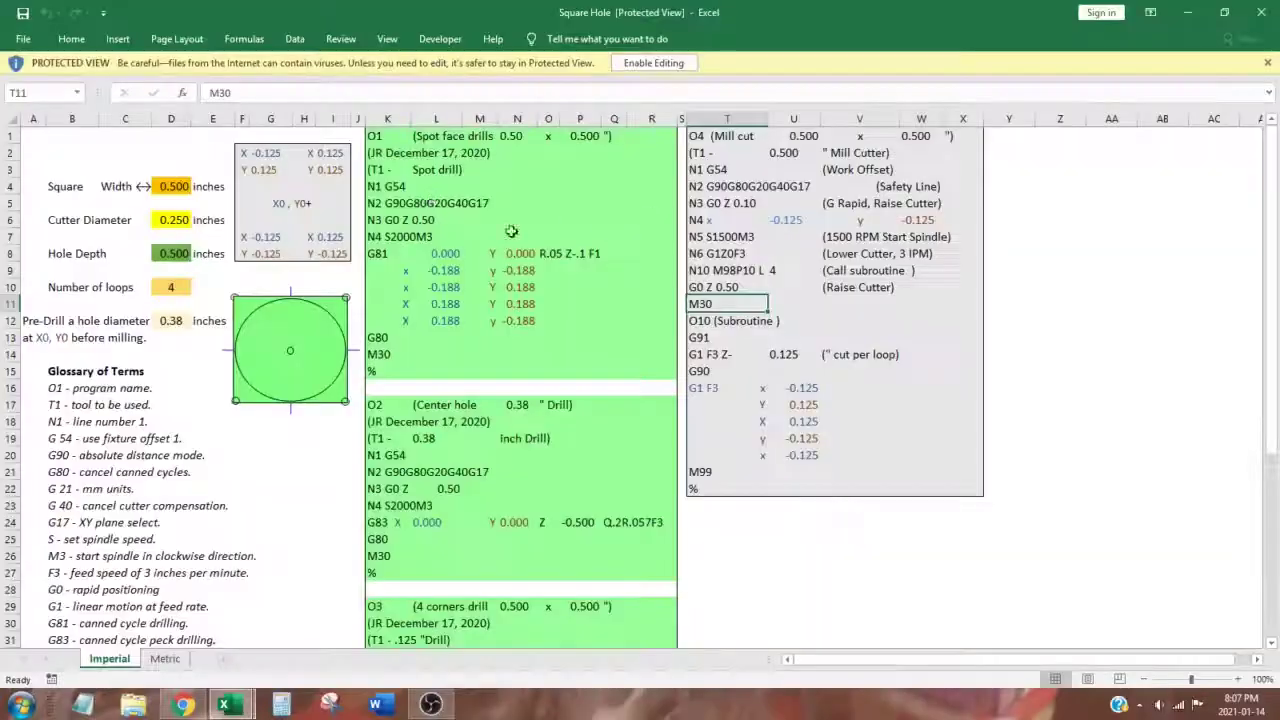
Switch to the Square Hole workbook in Excel and review its separate O1, O2 and O3 drilling programs.
click(383, 138)
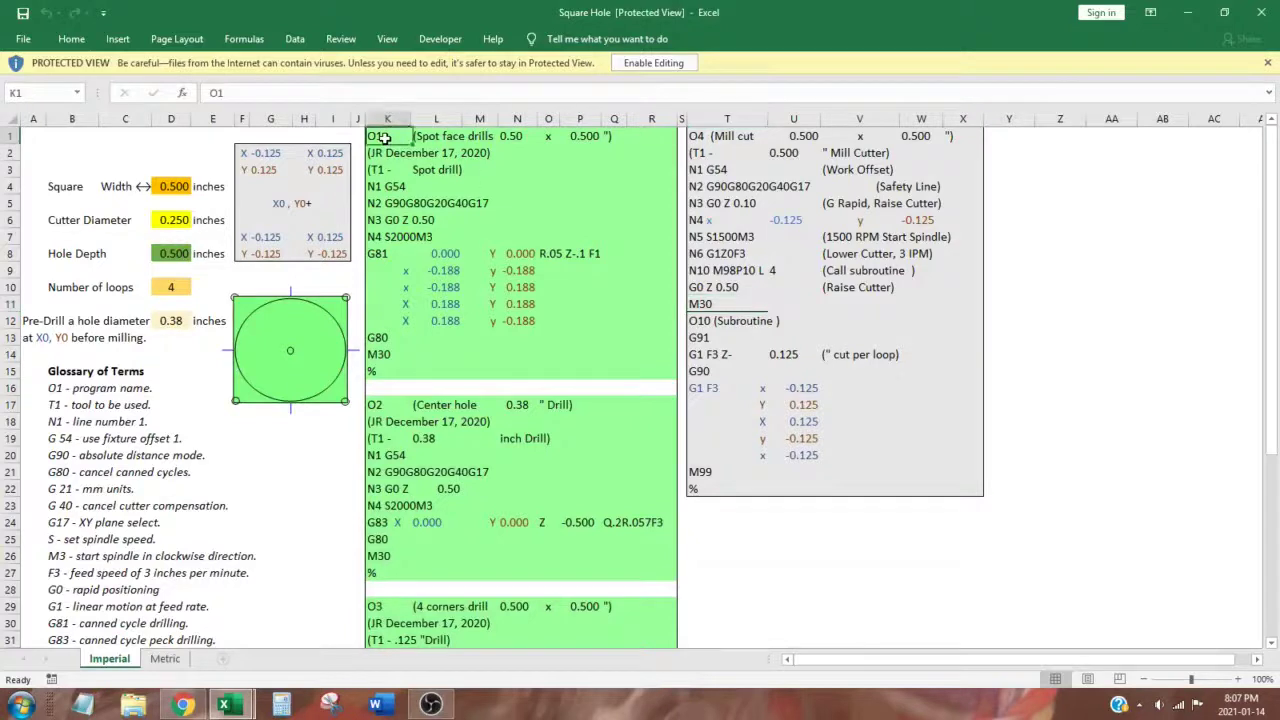
click(376, 404)
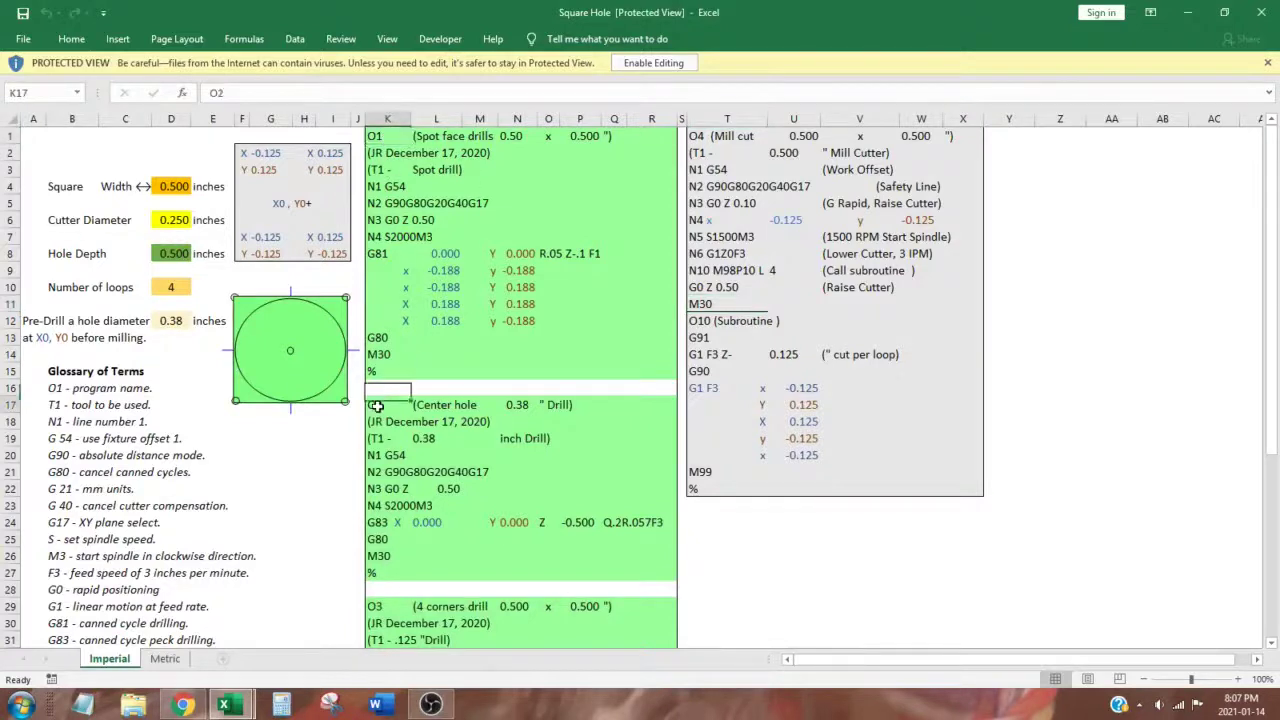
click(375, 605)
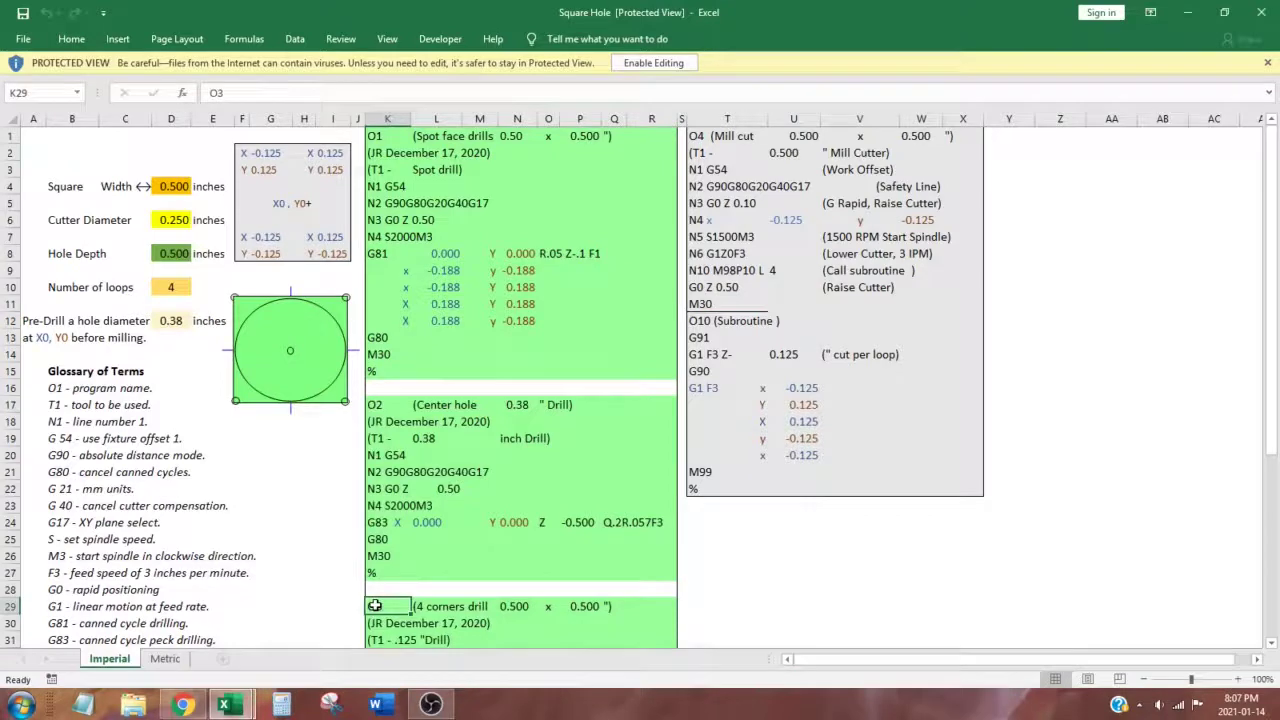
scroll(390, 590, down, 5)
scroll(490, 515, up, 5)
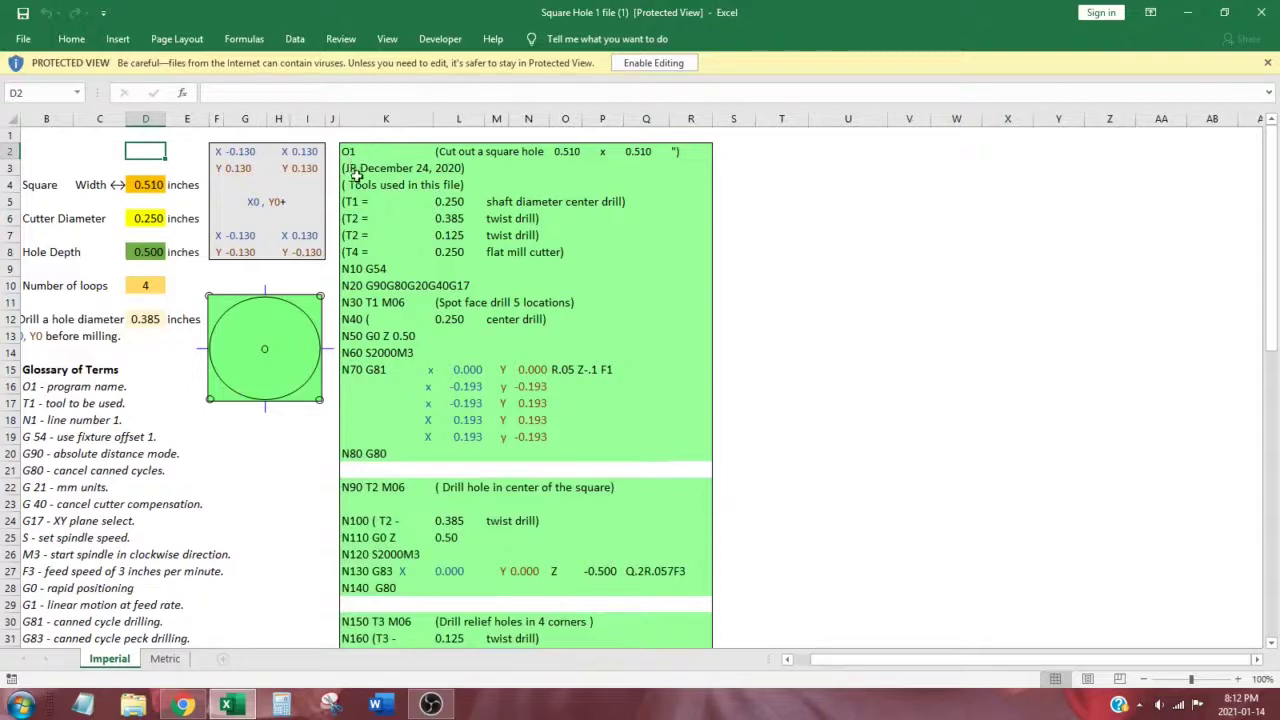
Examine the combined G-code program in the Square Hole 1 file (1) workbook, from the tool list to the milling subroutine.
scroll(357, 205, down, 1)
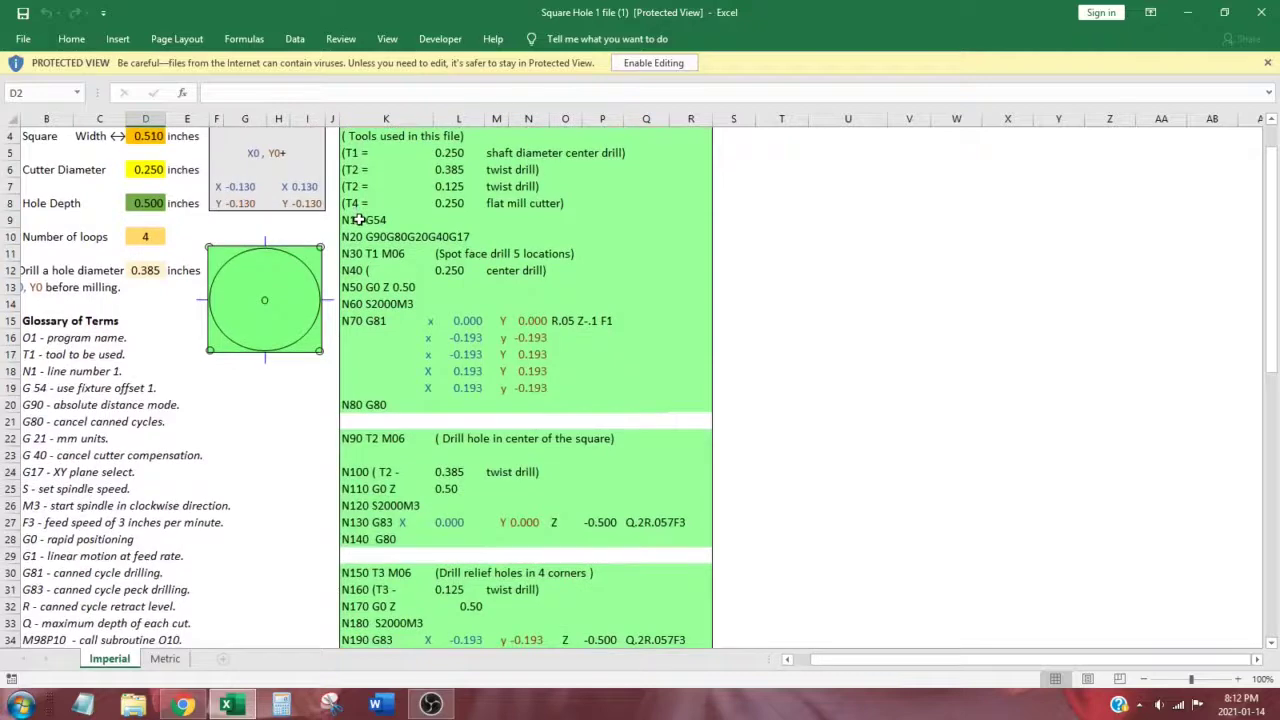
scroll(357, 218, down, 1)
scroll(359, 221, down, 2)
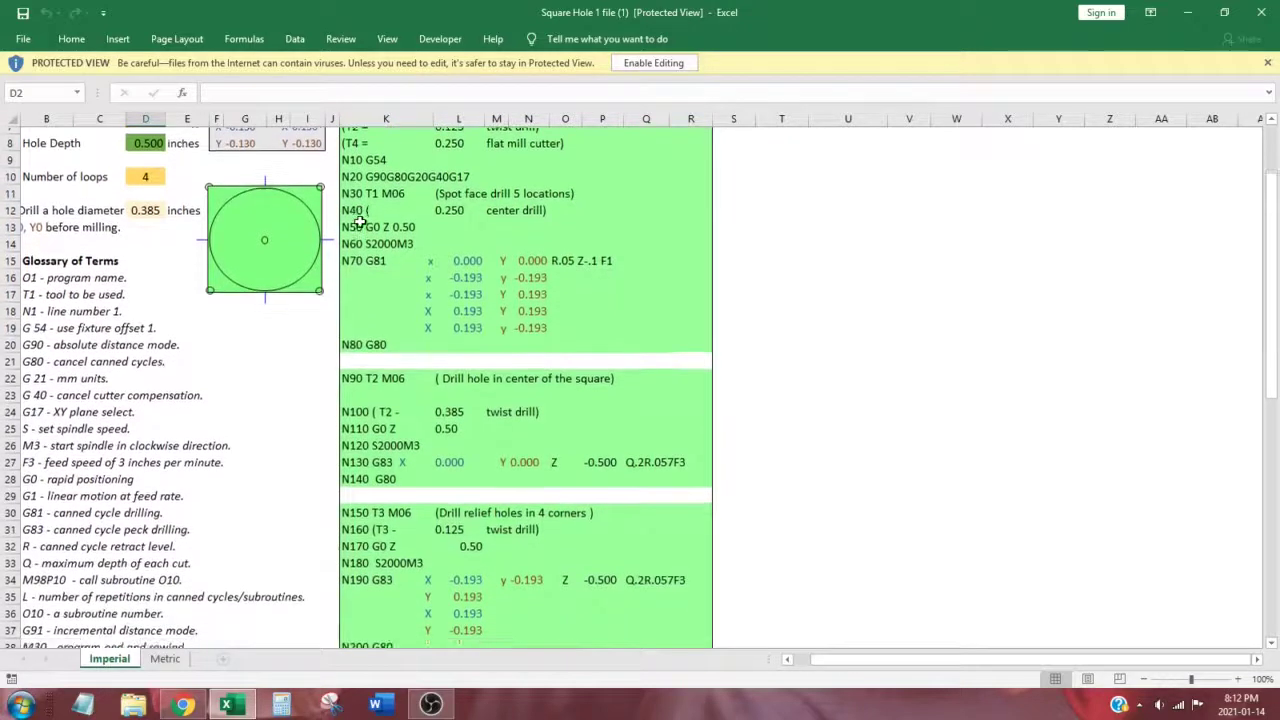
scroll(360, 221, down, 2)
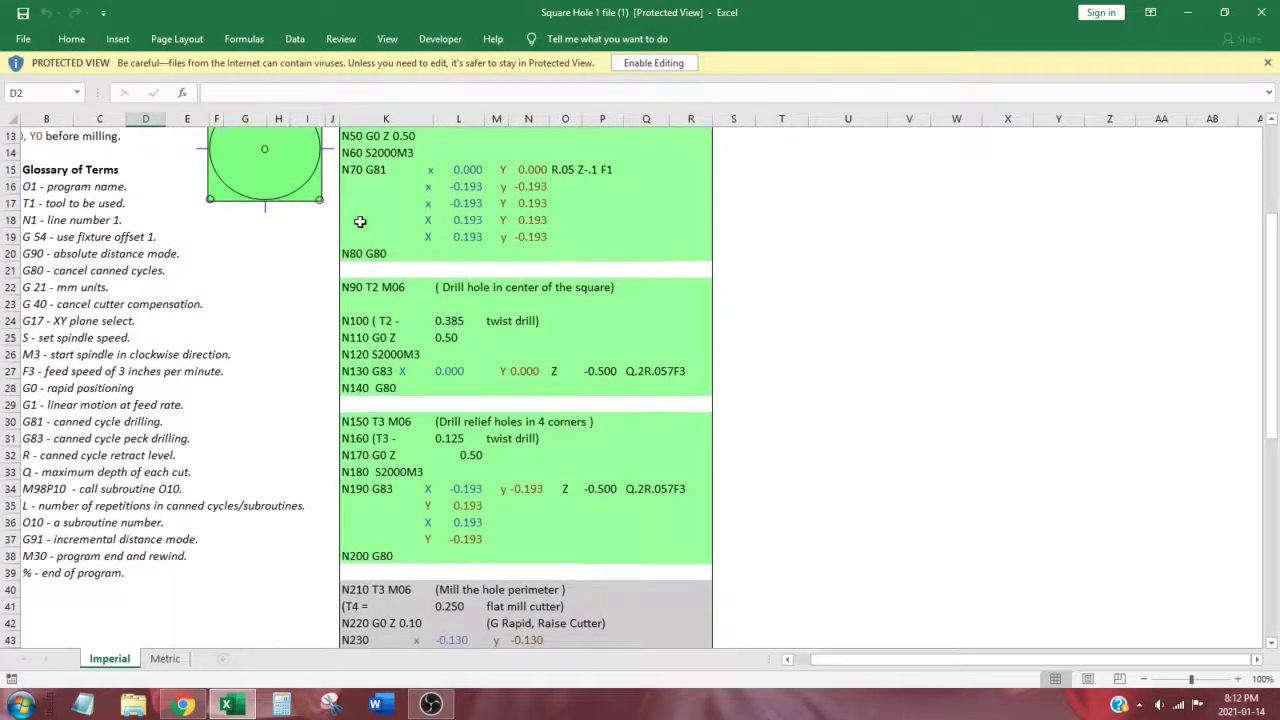
scroll(360, 221, down, 1)
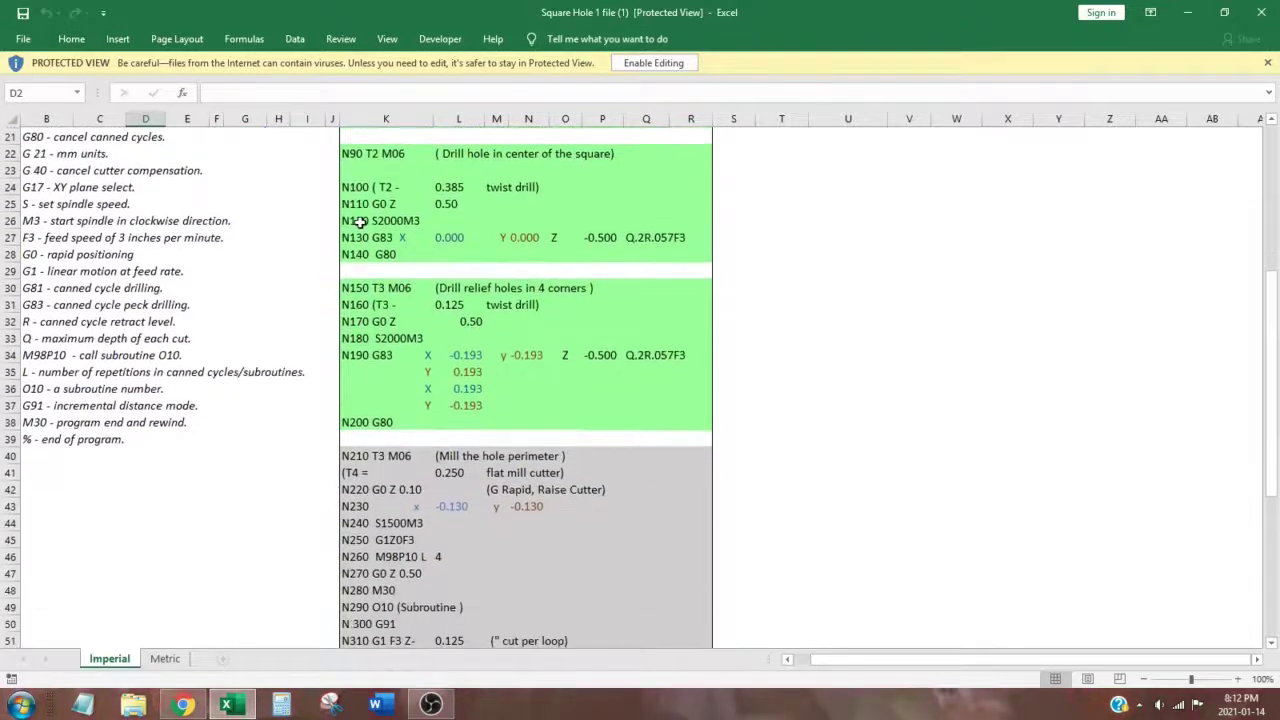
scroll(360, 221, down, 2)
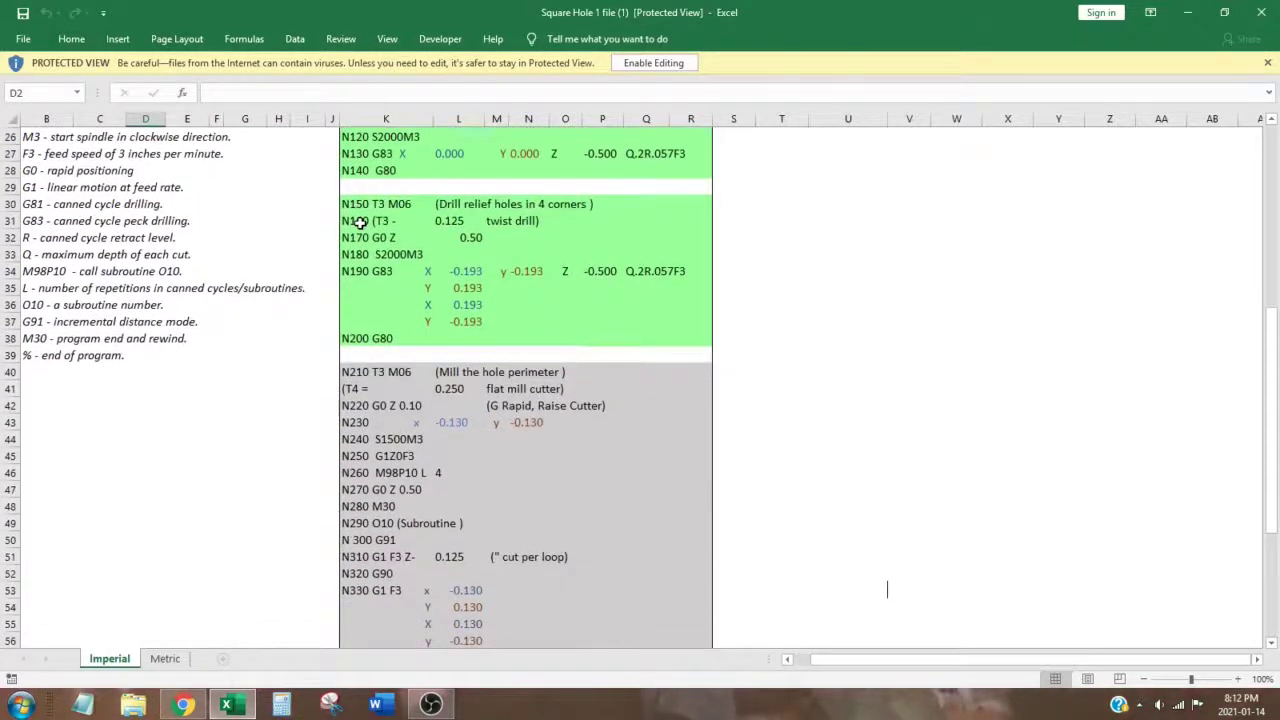
scroll(360, 221, down, 2)
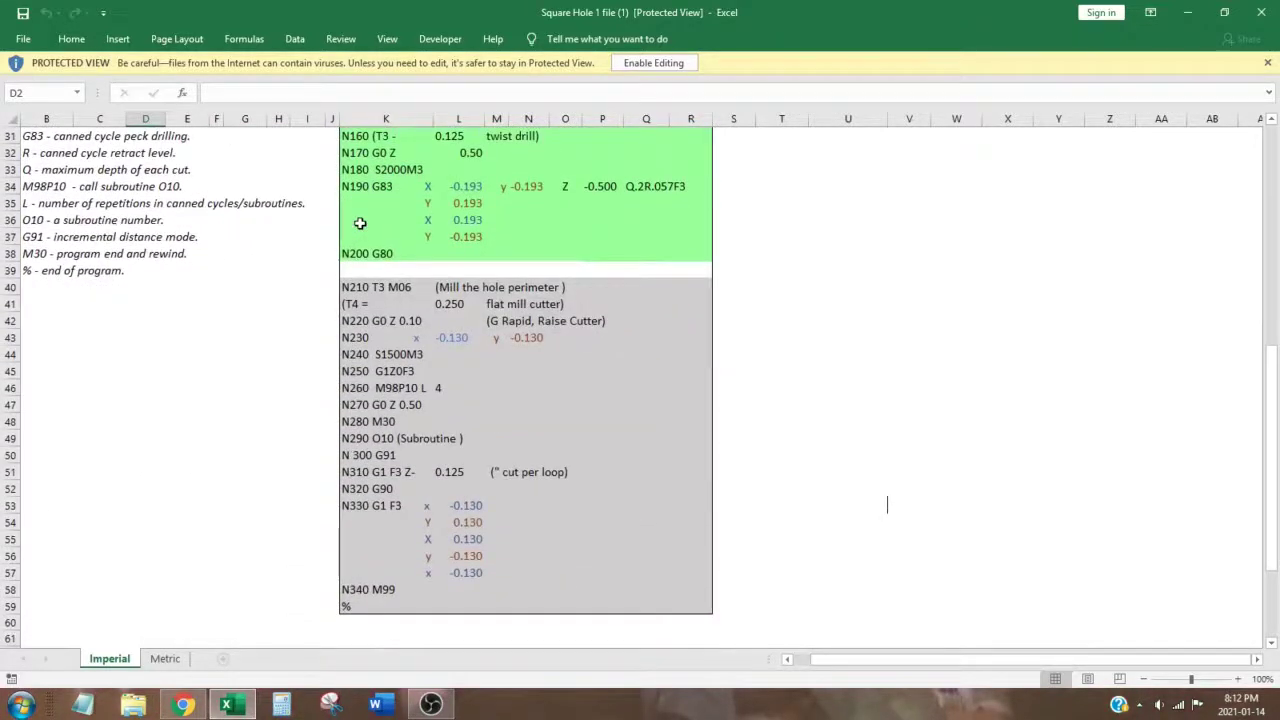
scroll(360, 222, down, 1)
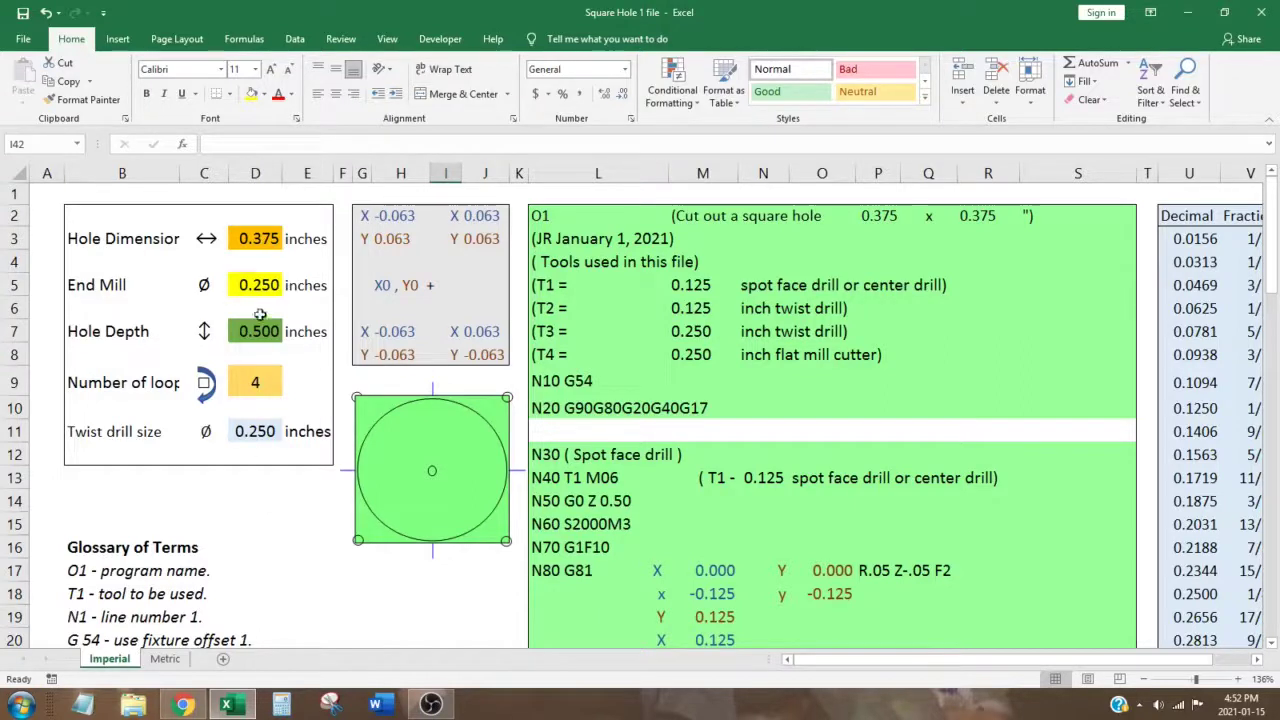
Set the hole dimension on the Imperial sheet of Square Hole 1 file to 0.385 inches.
click(258, 238)
double_click(258, 238)
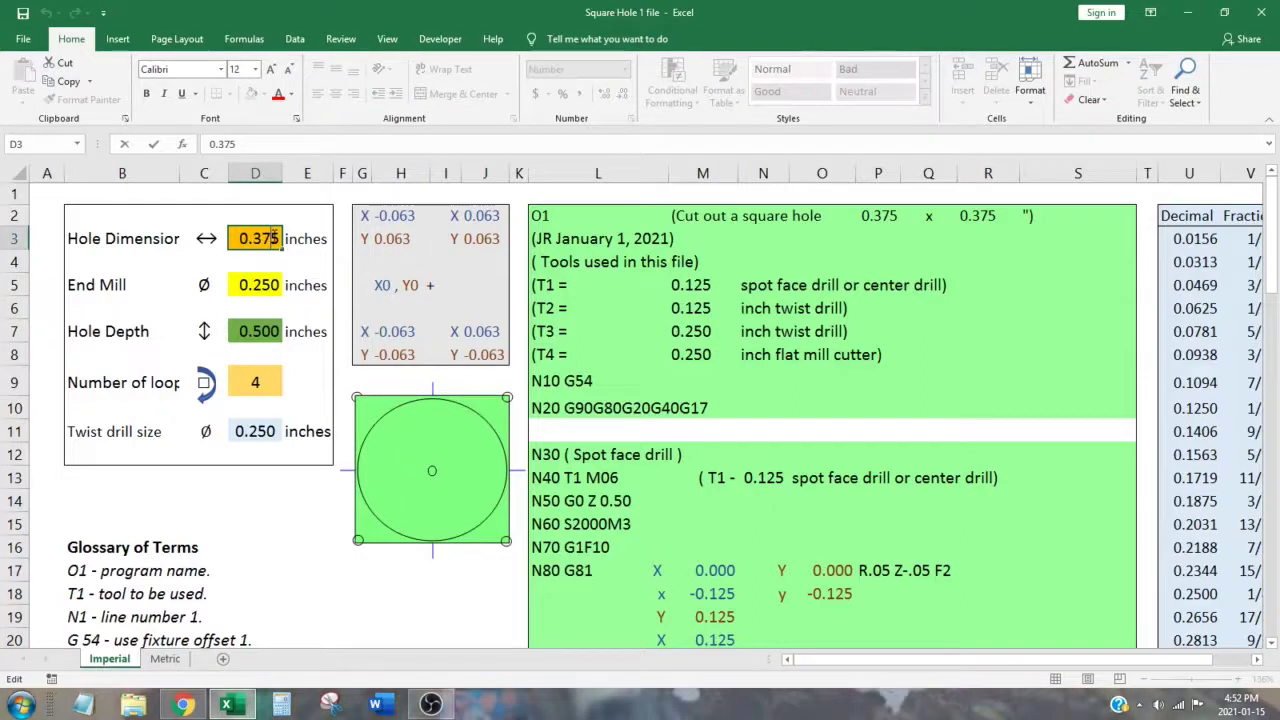
key(BackSpace)
key(BackSpace)
text(85)
key(Return)
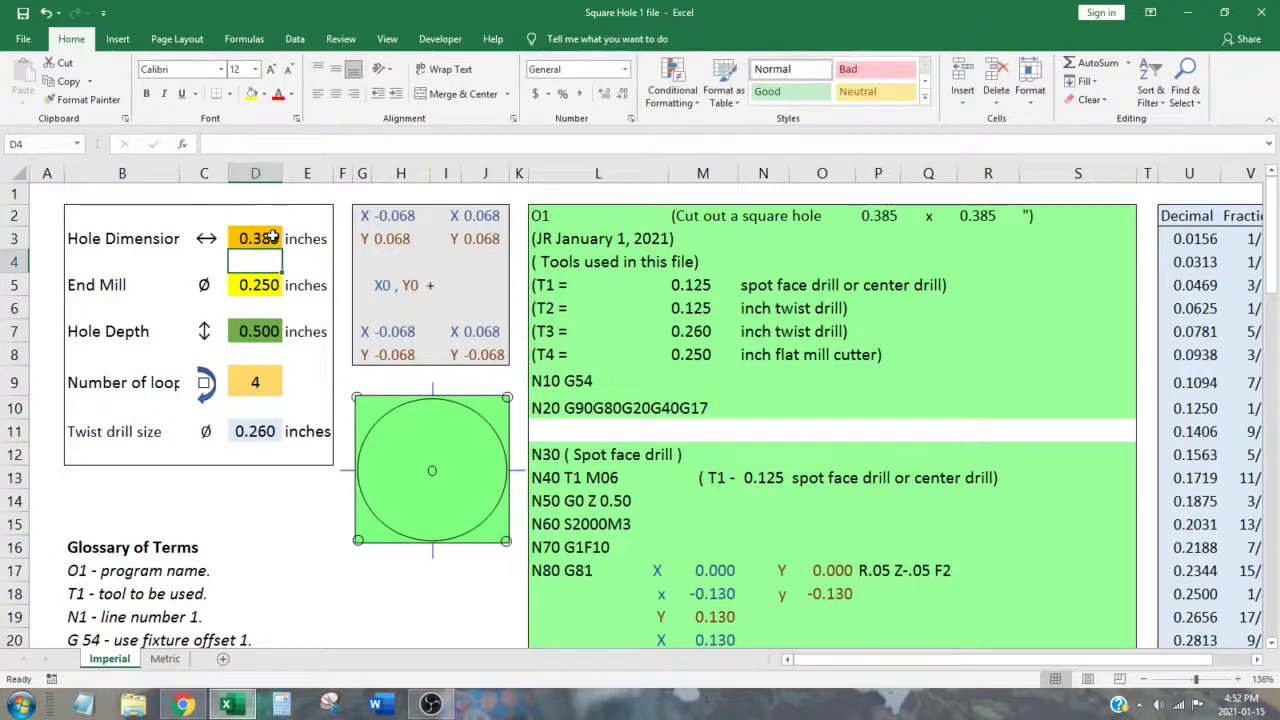
click(325, 497)
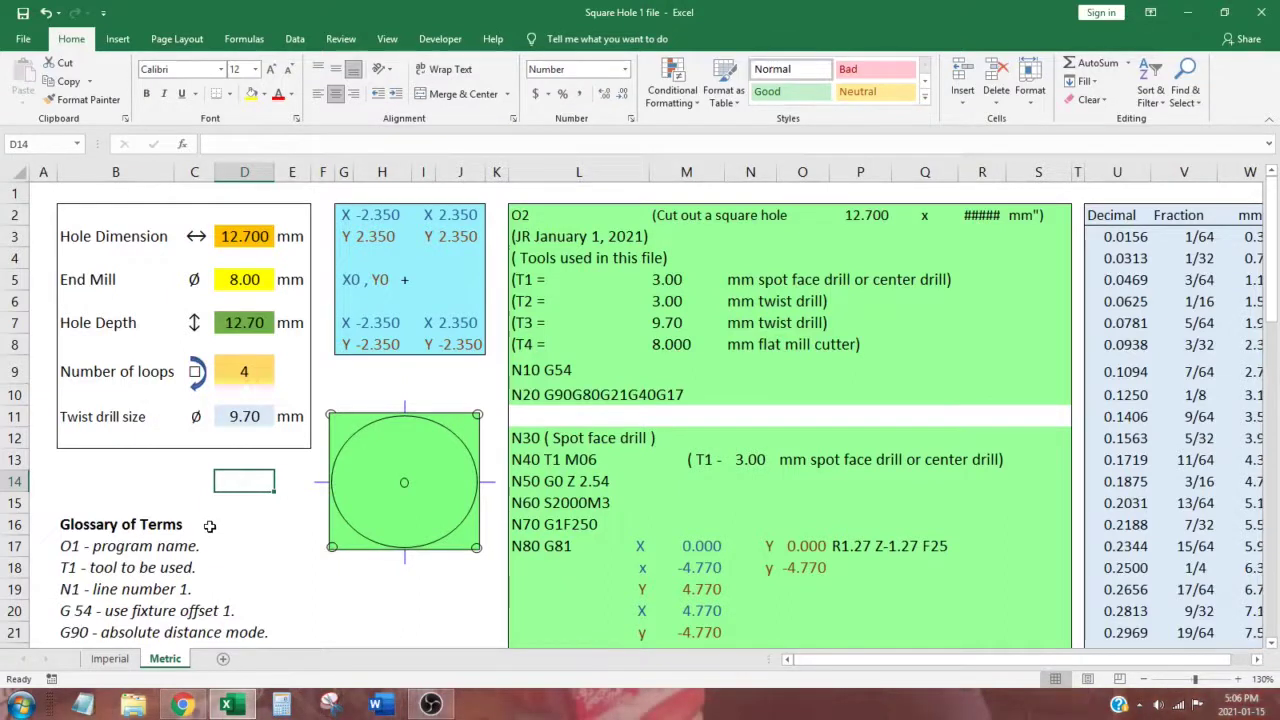
Set the hole dimension on the Metric sheet to 12.96 mm.
click(256, 235)
double_click(252, 236)
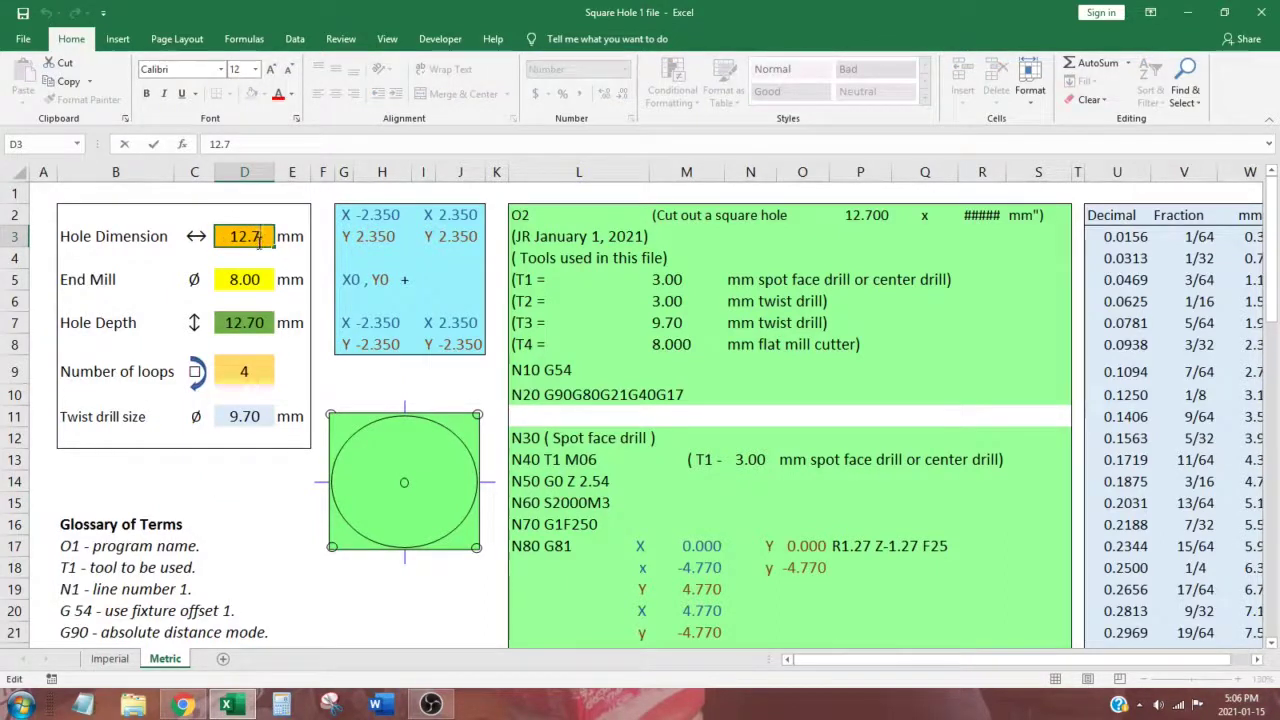
key(BackSpace)
text(9)
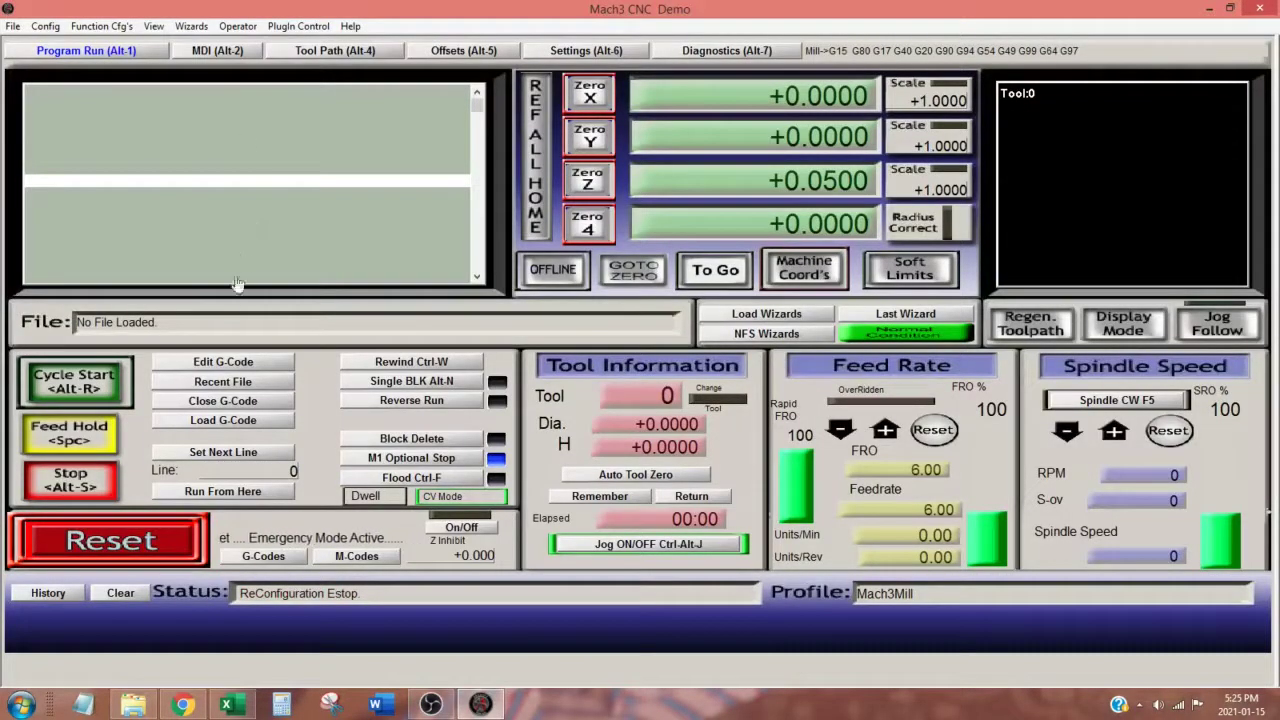
Switch to Mach3, load the 02 12_96 program from the 12.96 mm square folder after resetting, and zero the X axis.
click(118, 540)
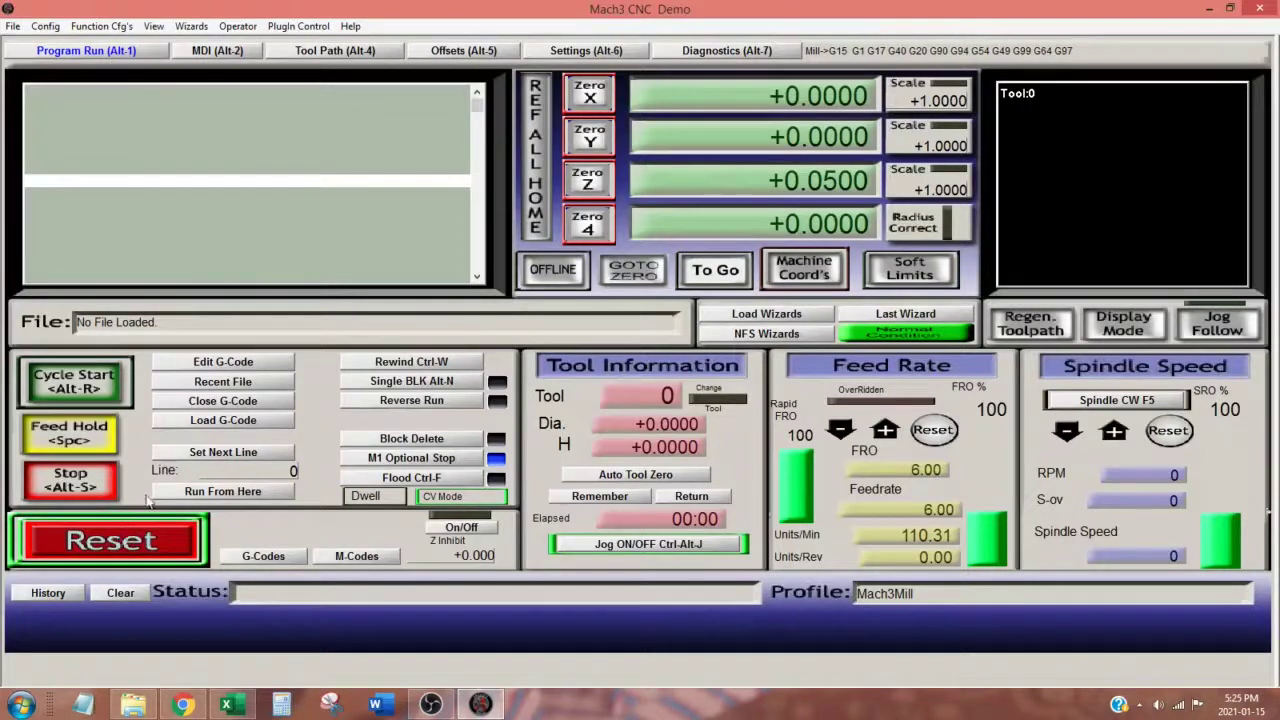
click(200, 427)
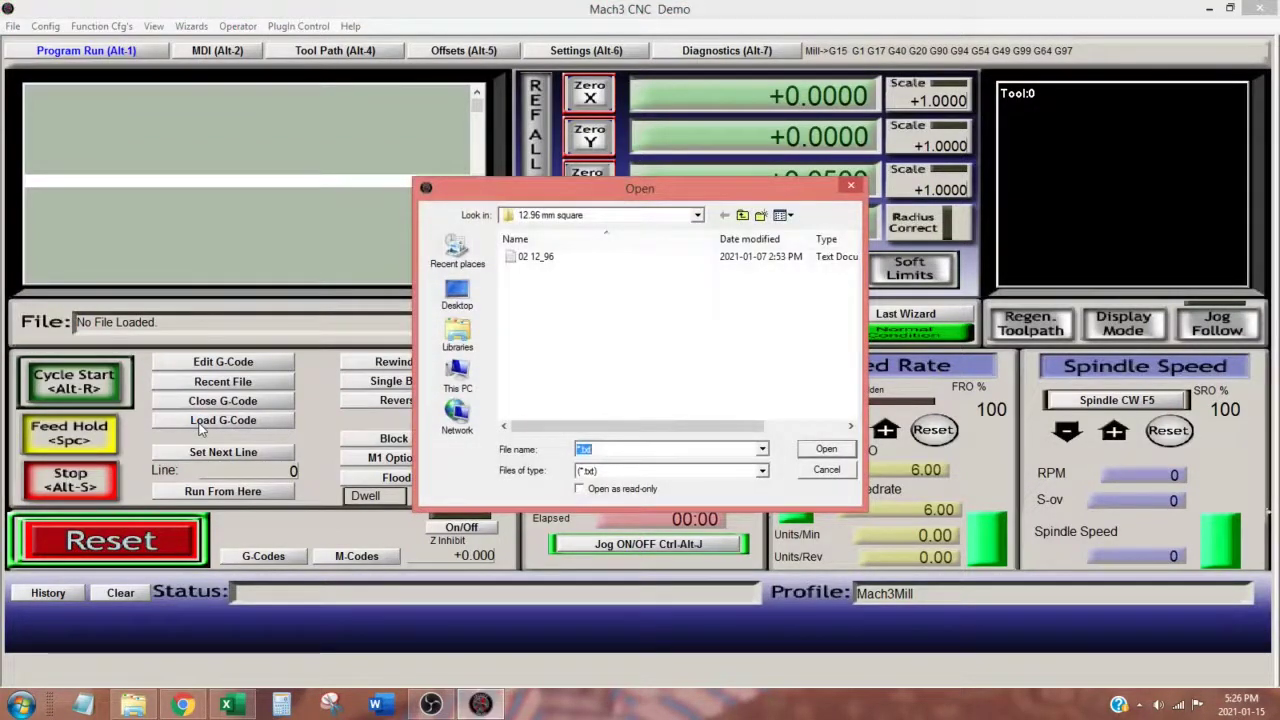
click(546, 257)
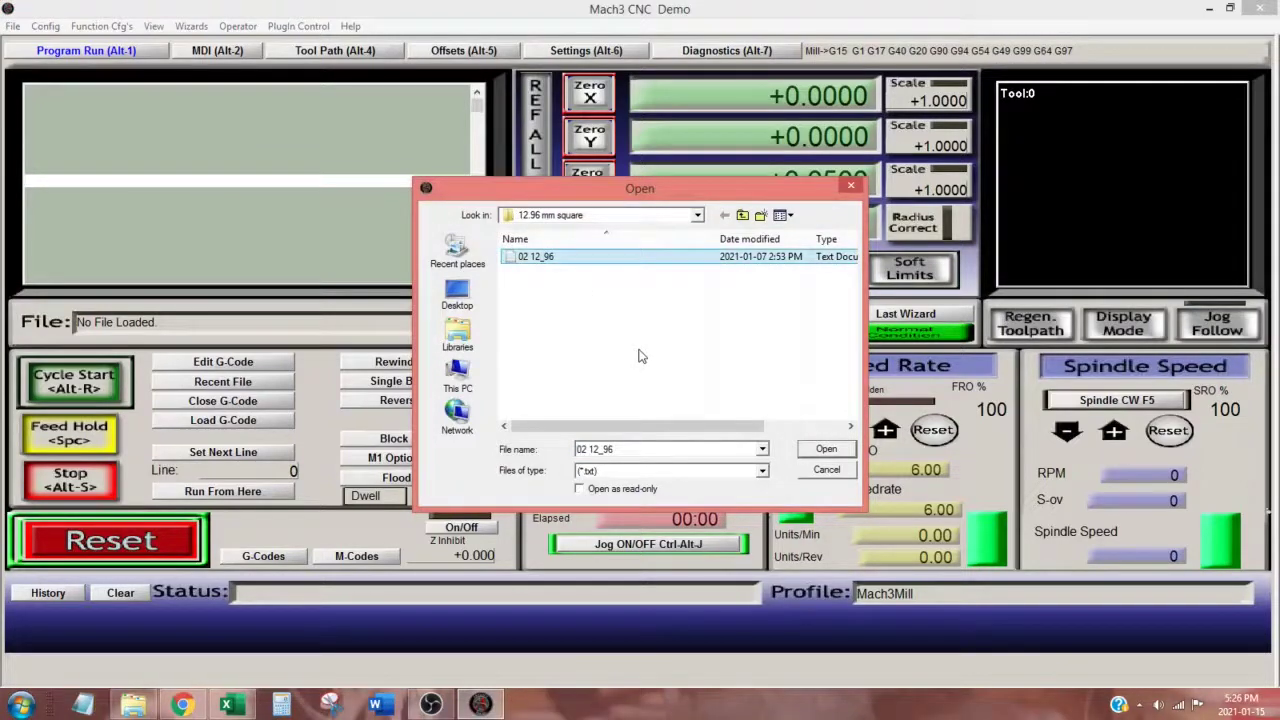
click(826, 451)
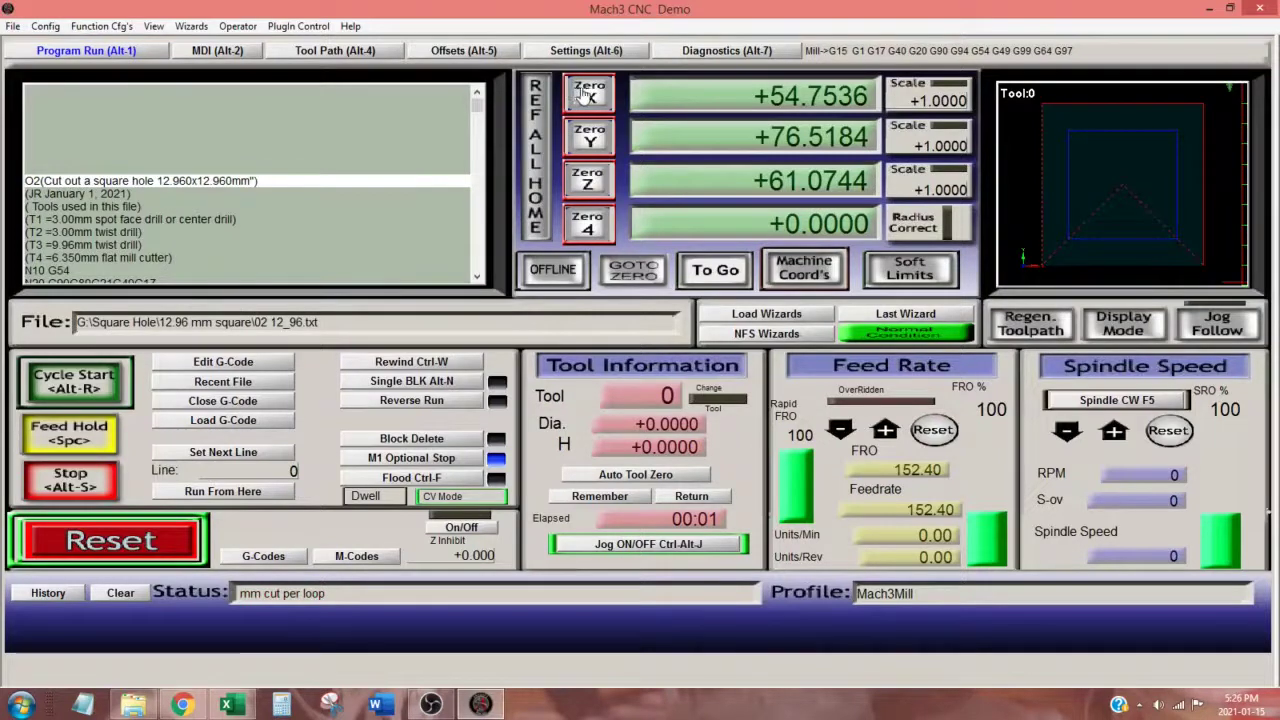
click(588, 93)
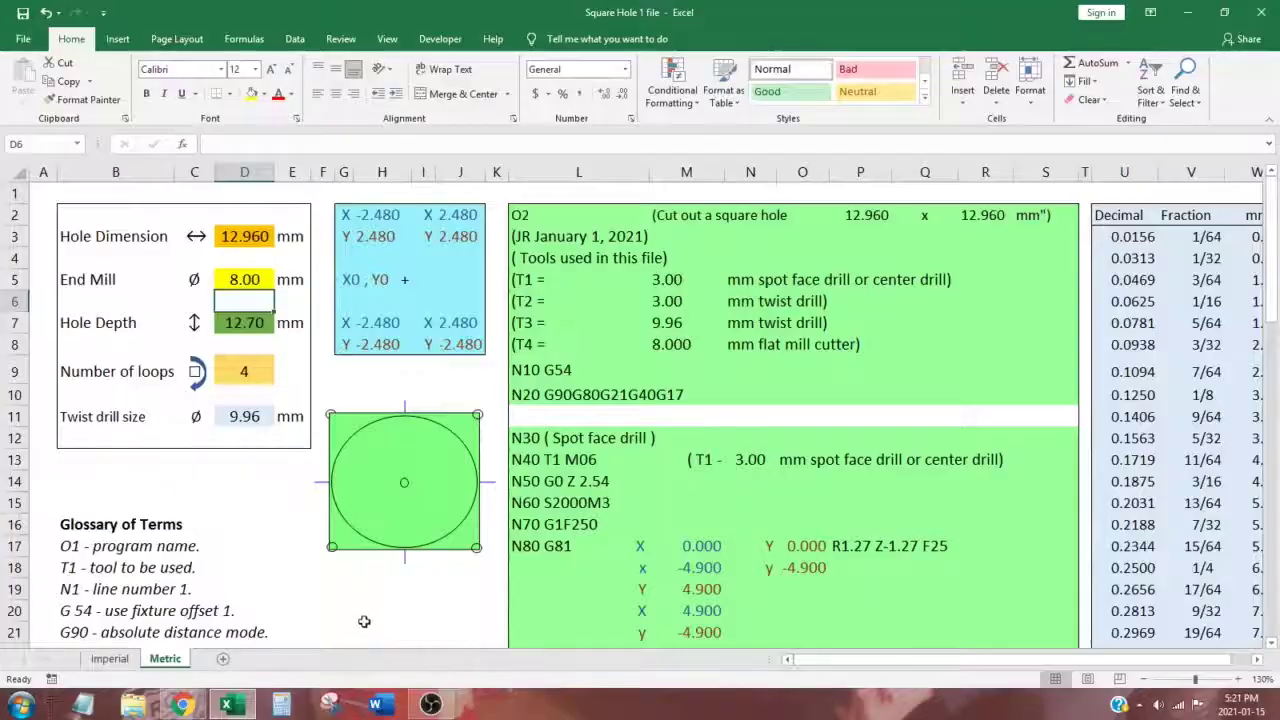
Switch to Excel and set the end mill diameter on the Metric sheet to 6.35 mm.
click(362, 617)
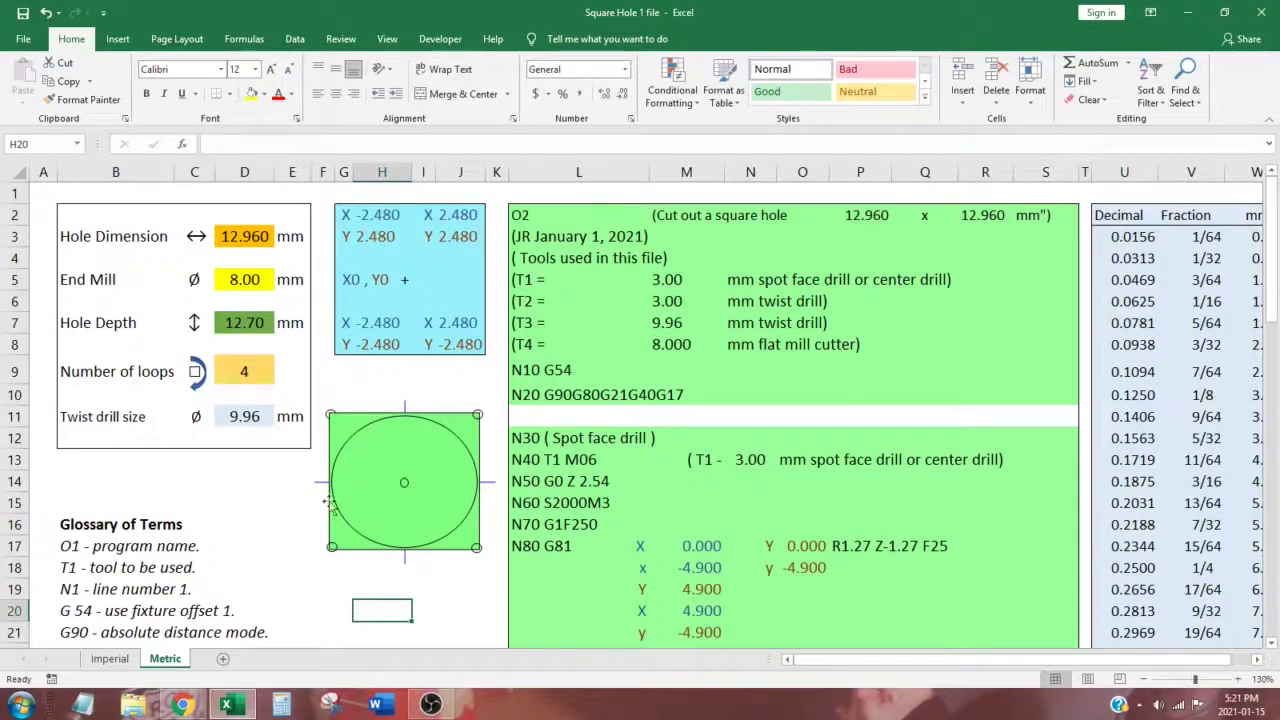
click(243, 284)
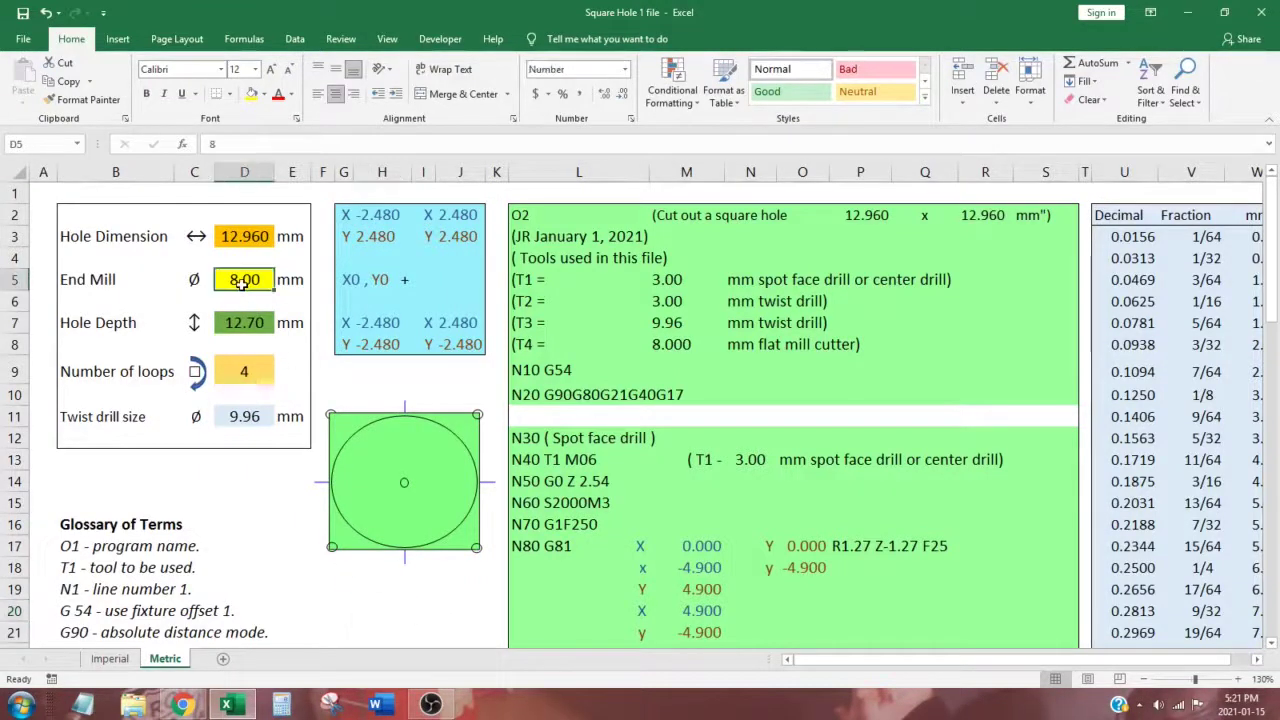
text(6.35)
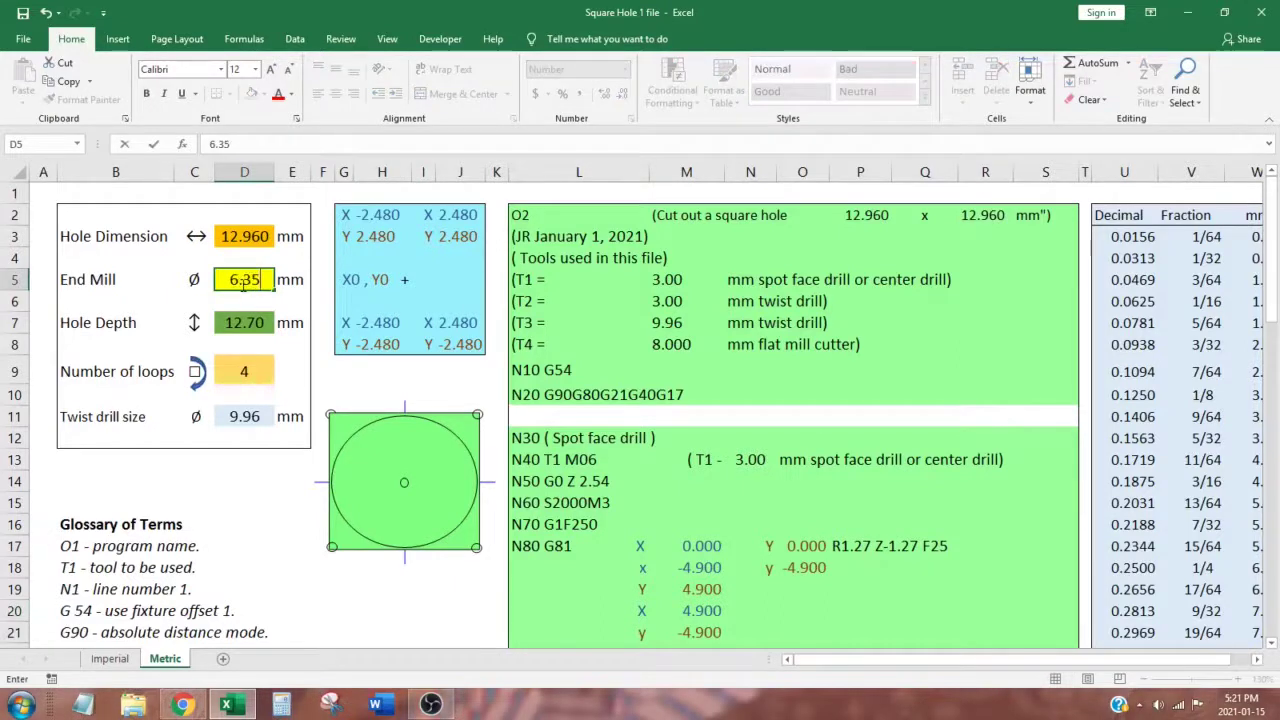
key(Return)
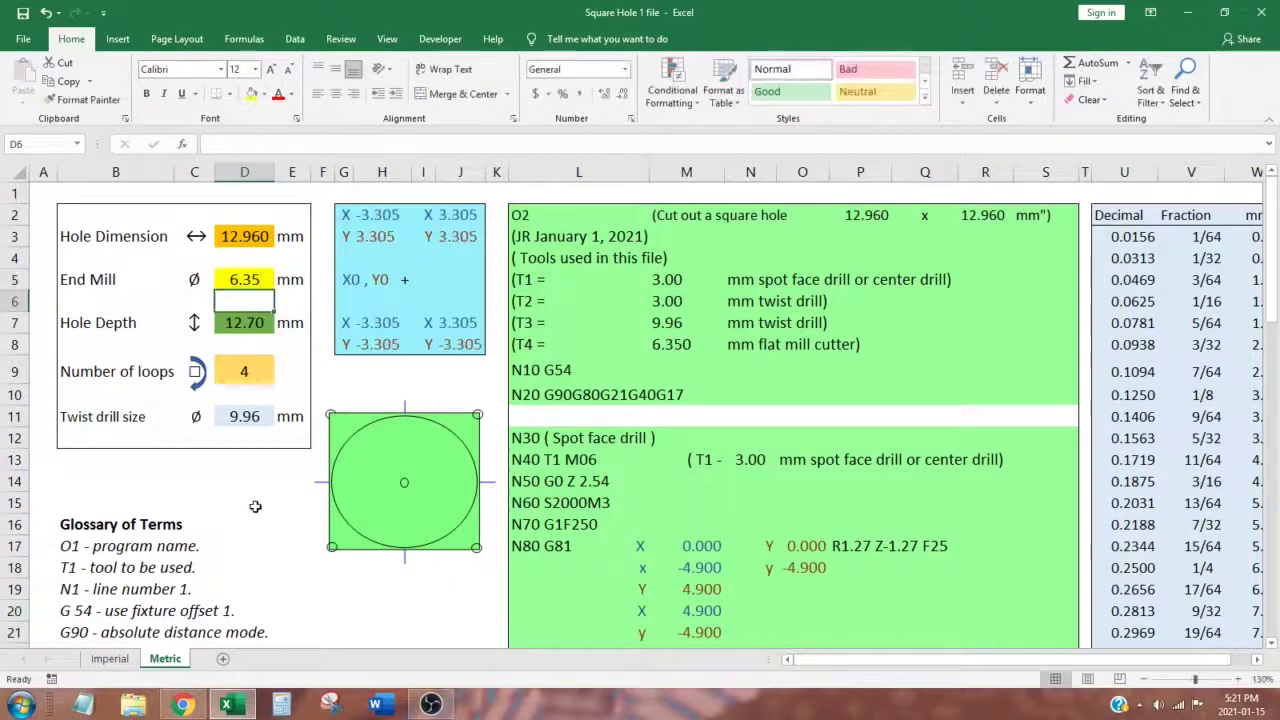
click(255, 507)
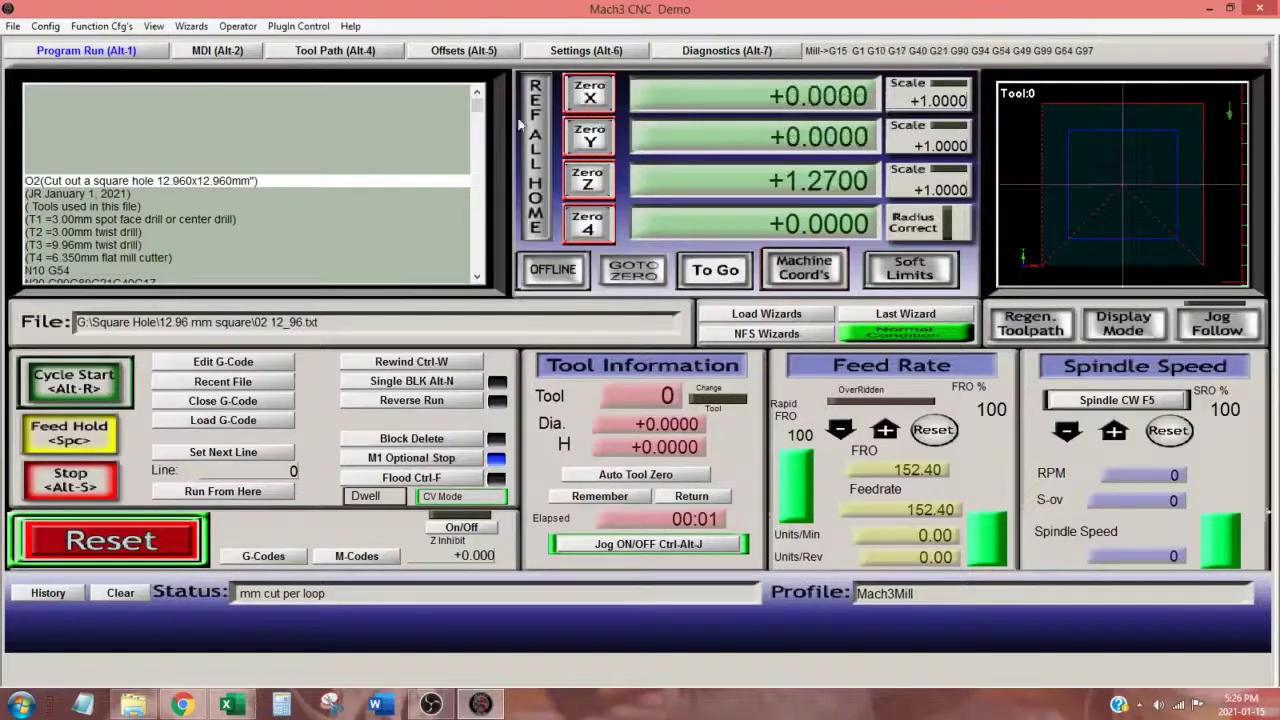
Switch to Mach3 and look through the loaded 12.96 mm program down to its T1 spot face drilling block.
drag(476, 100, 456, 222)
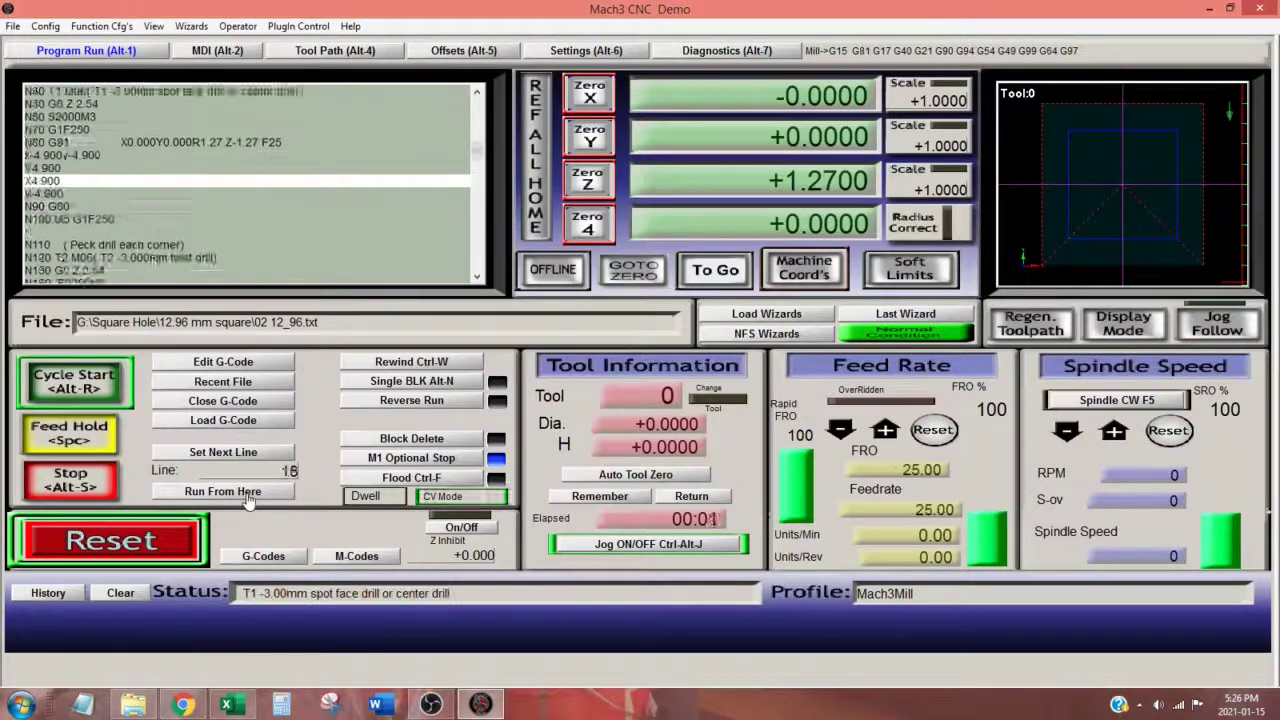